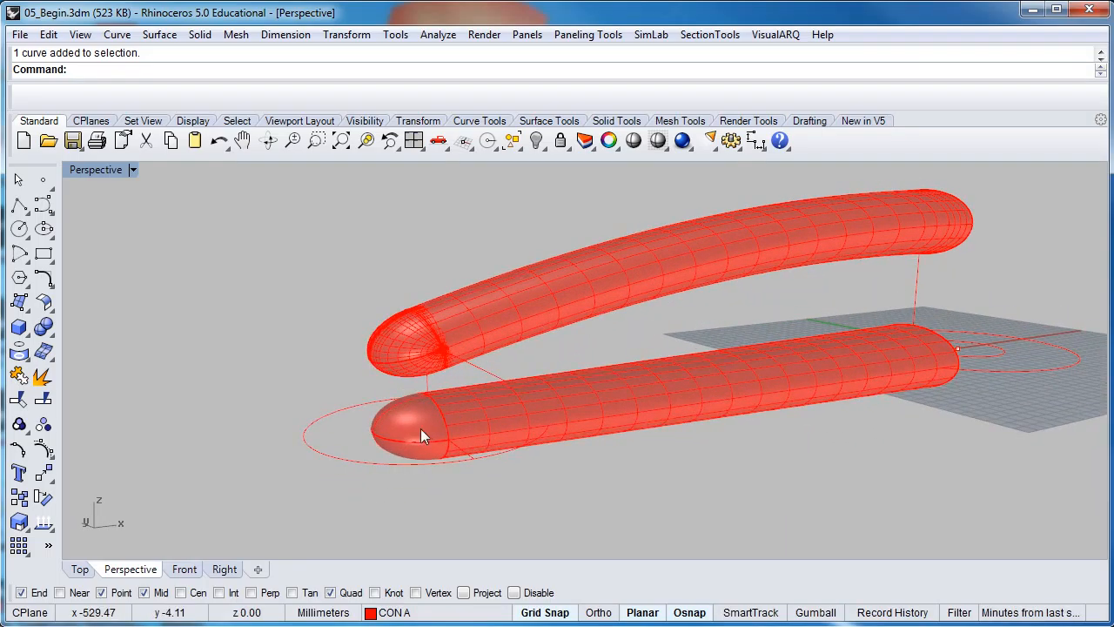
# Select the lower red pipe's two surfaces in the Perspective view
pyautogui.click(420, 428)
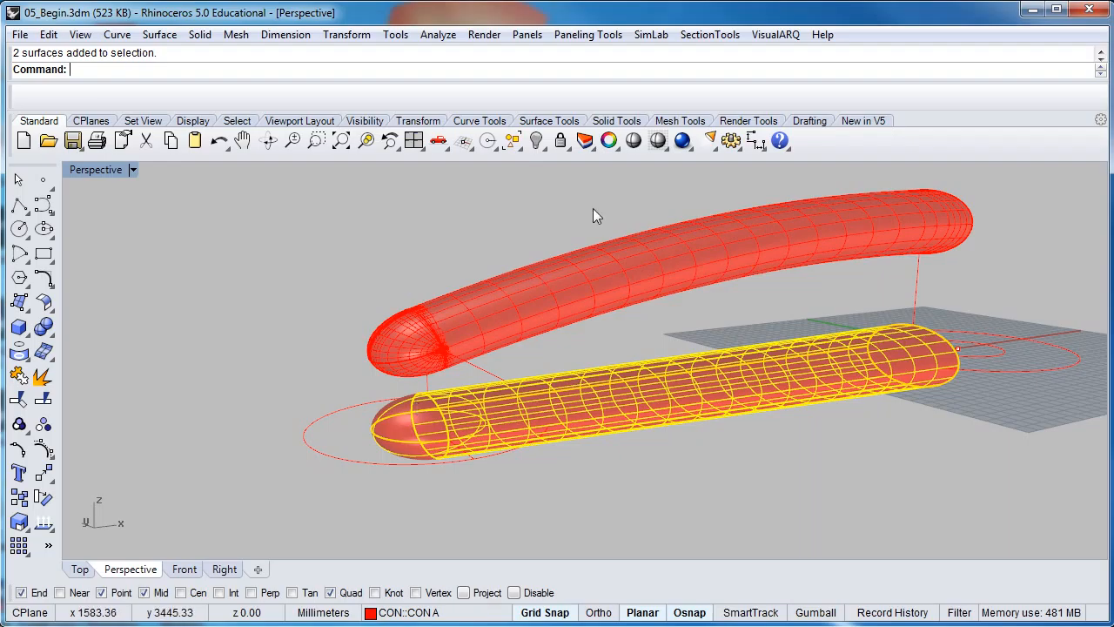
# Hide the lower red pipe and frame the remaining pipe's end in the Perspective view
pyautogui.click(538, 141)
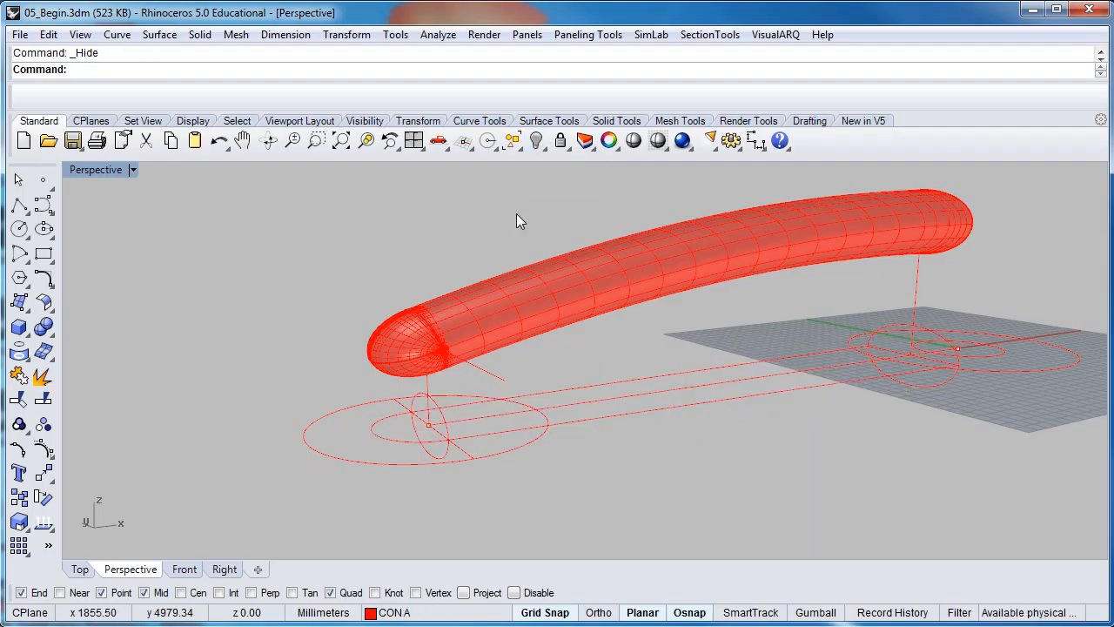
pyautogui.moveTo(487, 251); pyautogui.dragTo(468, 314, button='right')
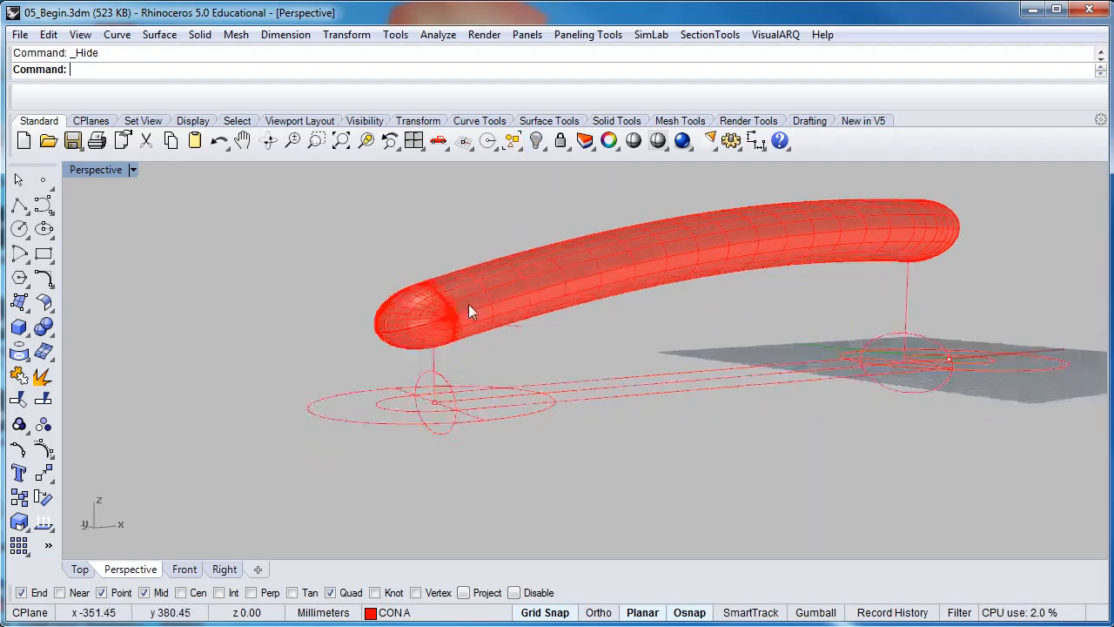
pyautogui.scroll(3, 408, 390)
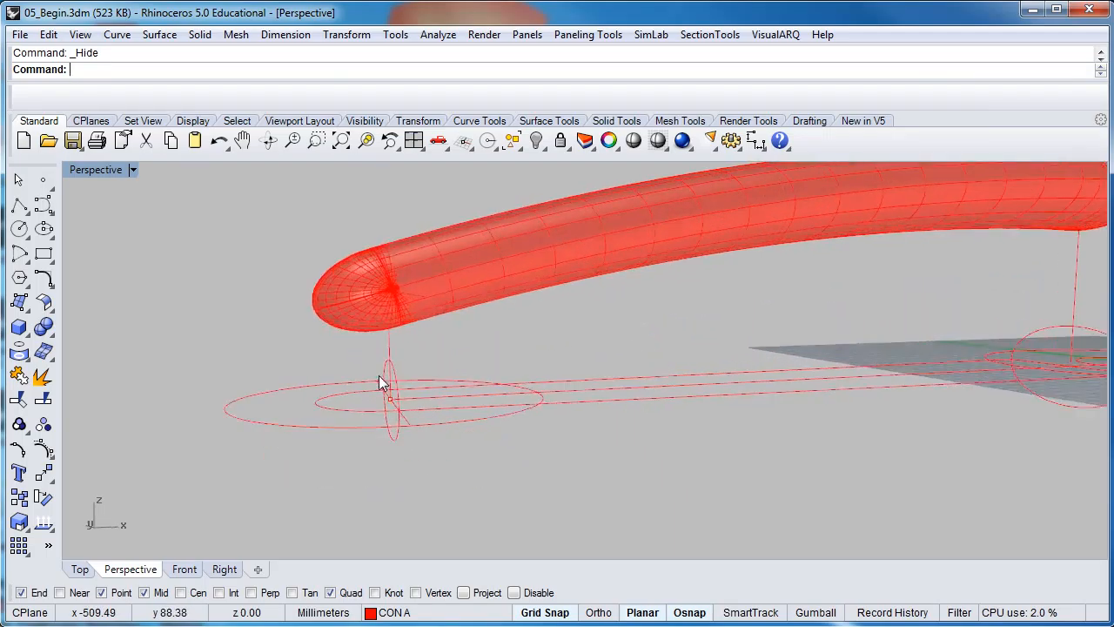
pyautogui.moveTo(378, 381); pyautogui.dragTo(377, 398, button='right')
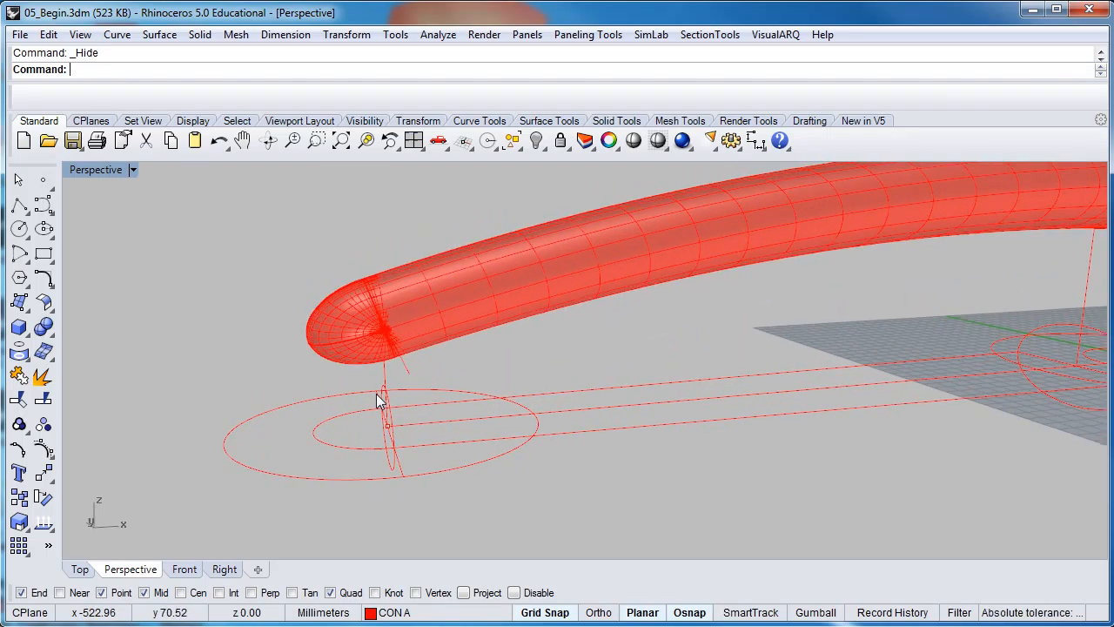
pyautogui.moveTo(514, 383)
pyautogui.mouseDown(button='right')
pyautogui.moveTo(589, 391)
pyautogui.moveTo(497, 403)
pyautogui.moveTo(520, 403)
pyautogui.moveTo(509, 386)
pyautogui.mouseUp(button='right')
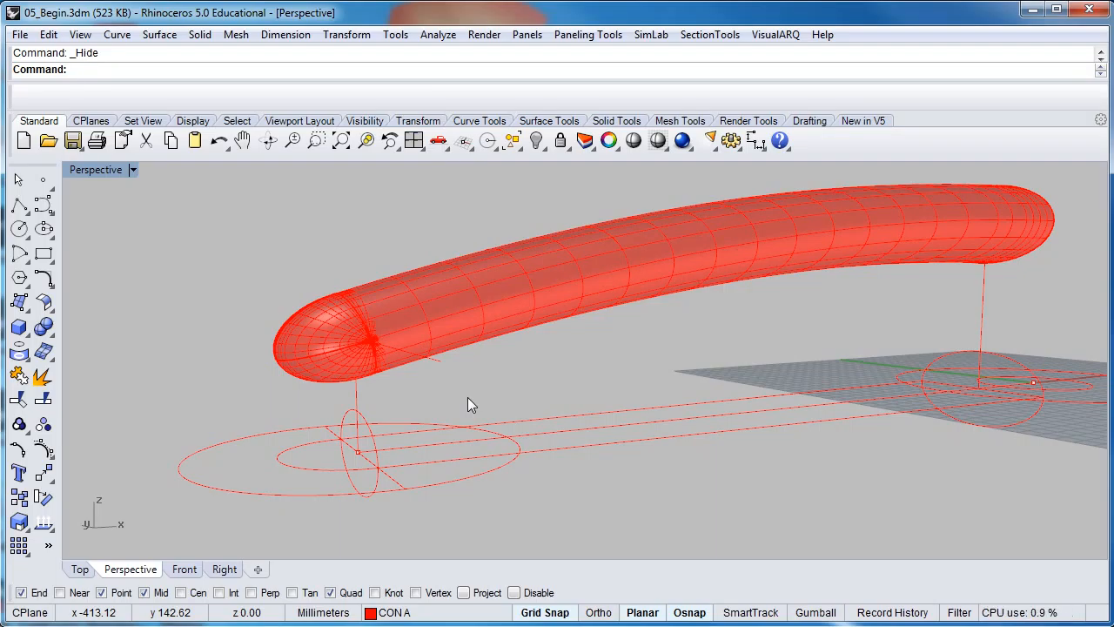
pyautogui.keyDown('shift'); pyautogui.moveTo(476, 392); pyautogui.dragTo(450, 389, button='right'); pyautogui.keyUp('shift')
pyautogui.scroll(-2, 438, 406)
pyautogui.scroll(2, 351, 361)
pyautogui.moveTo(345, 334)
pyautogui.mouseDown(button='right')
pyautogui.moveTo(273, 320)
pyautogui.moveTo(362, 341)
pyautogui.moveTo(360, 326)
pyautogui.mouseUp(button='right')
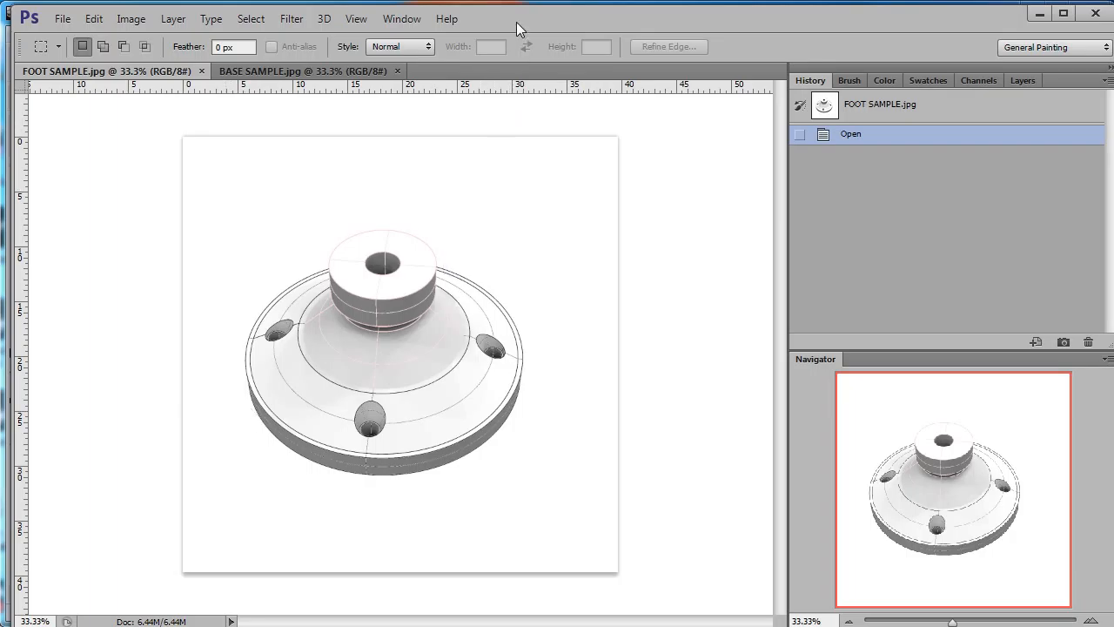
# Move the Photoshop FOOT SAMPLE.jpg window aside to reveal the Rhino model
pyautogui.moveTo(517, 23); pyautogui.dragTo(1113, 0)
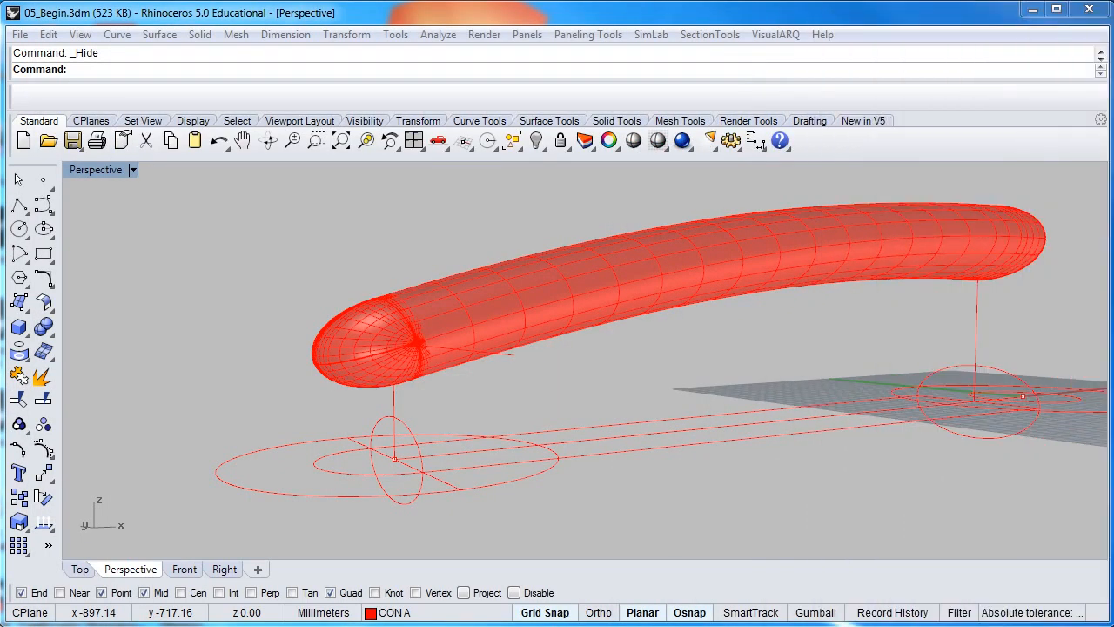
# Switch on layer CON B to show its blue profile curves and restore the four-view layout
pyautogui.click(370, 612)
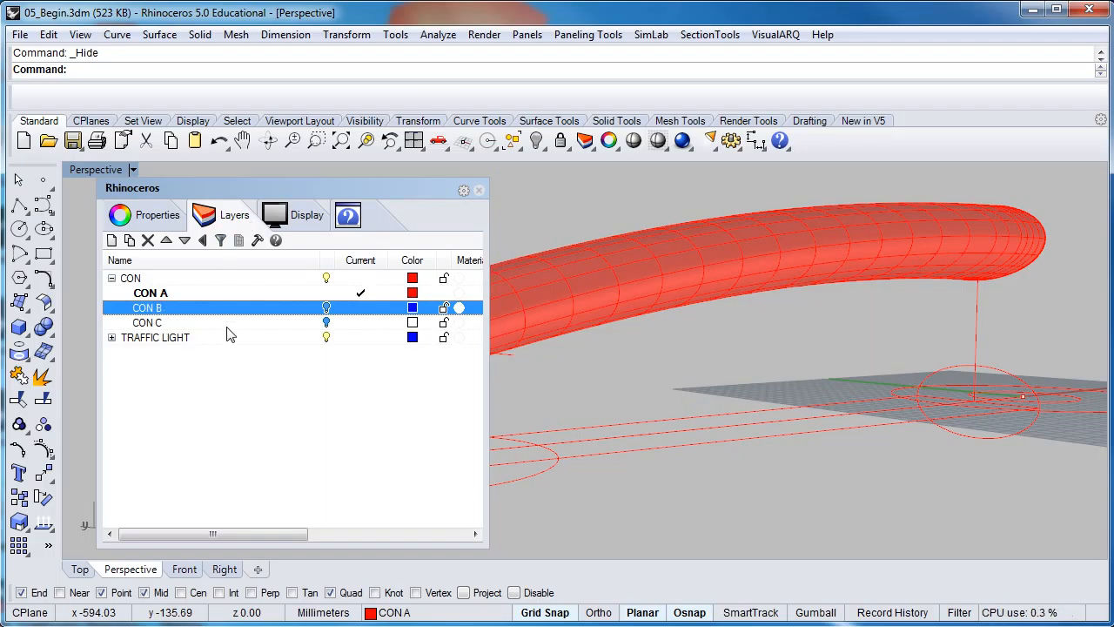
pyautogui.click(327, 309)
pyautogui.moveTo(404, 188); pyautogui.dragTo(799, 202)
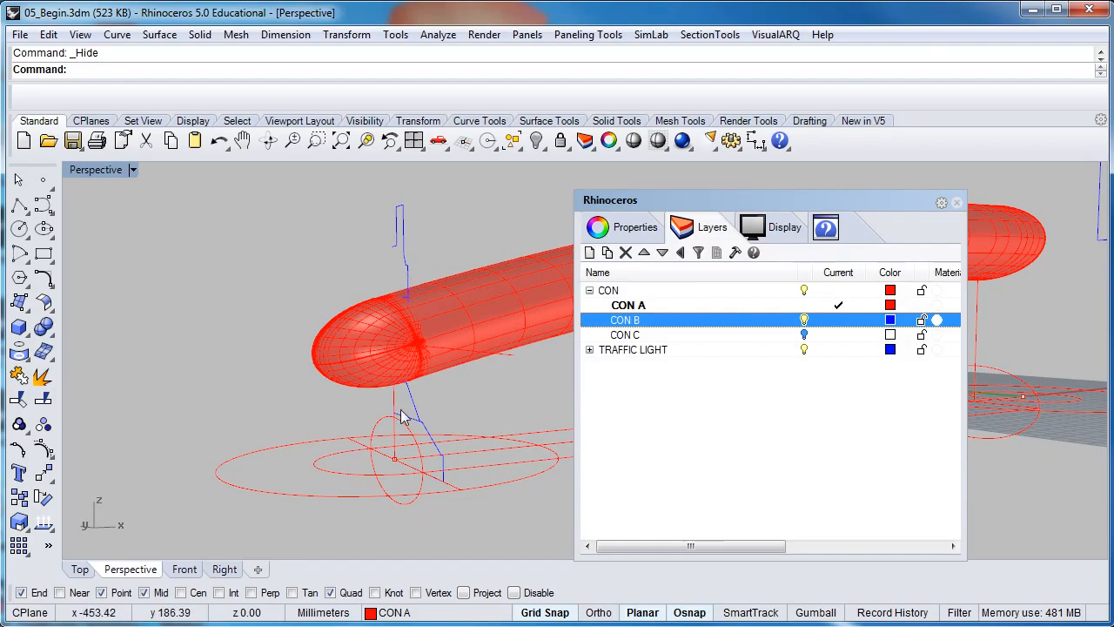
pyautogui.doubleClick(87, 169)
# Zoom the Right view onto the blue profile curve beneath the pipe end and select it
pyautogui.moveTo(740, 203); pyautogui.dragTo(257, 178)
pyautogui.scroll(5, 745, 493)
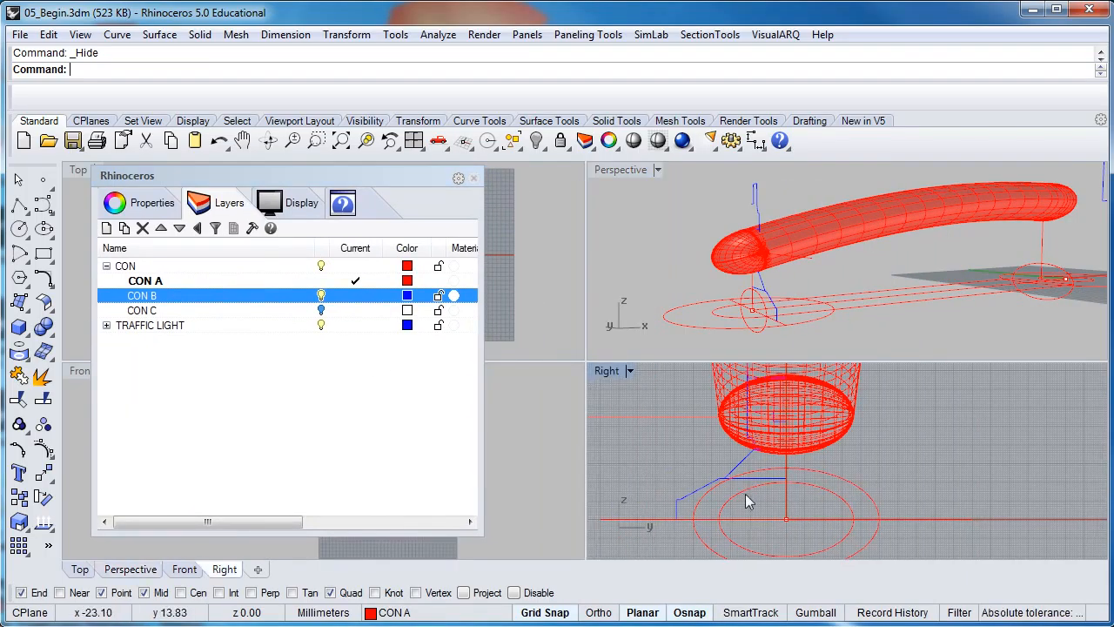
pyautogui.moveTo(720, 477); pyautogui.dragTo(708, 452, button='right')
pyautogui.click(708, 451)
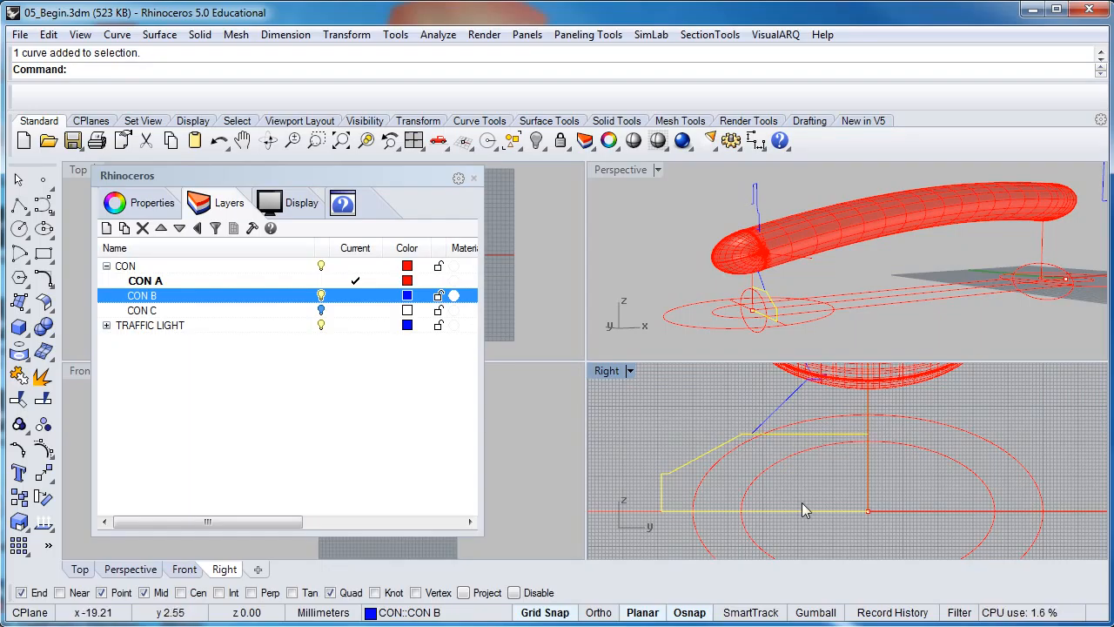
pyautogui.moveTo(813, 493); pyautogui.dragTo(810, 485, button='right')
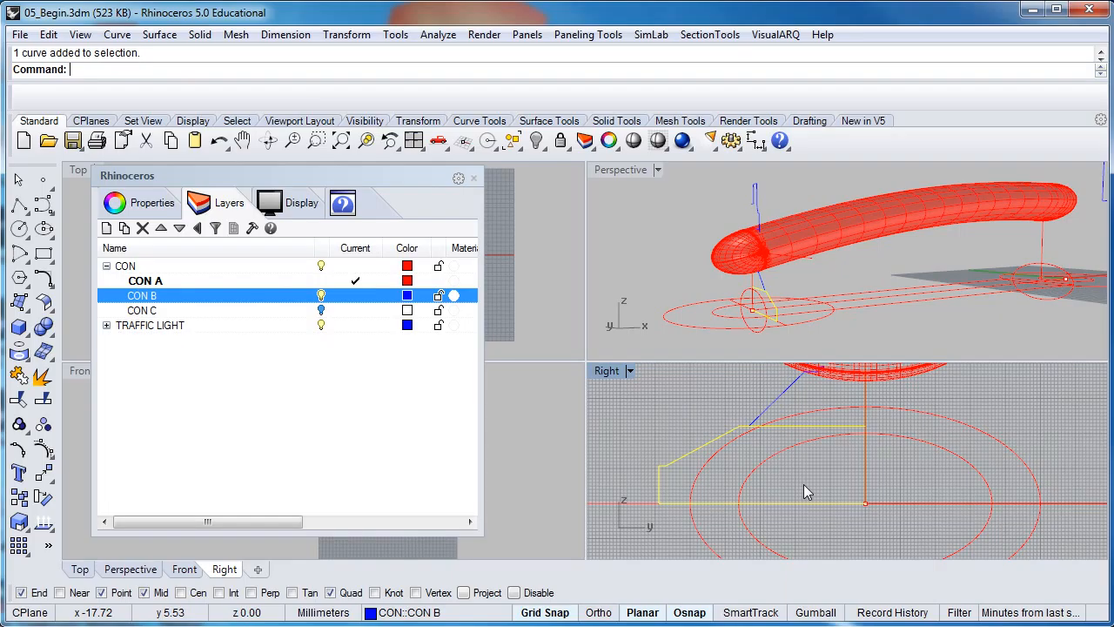
pyautogui.moveTo(803, 484); pyautogui.dragTo(826, 495, button='right')
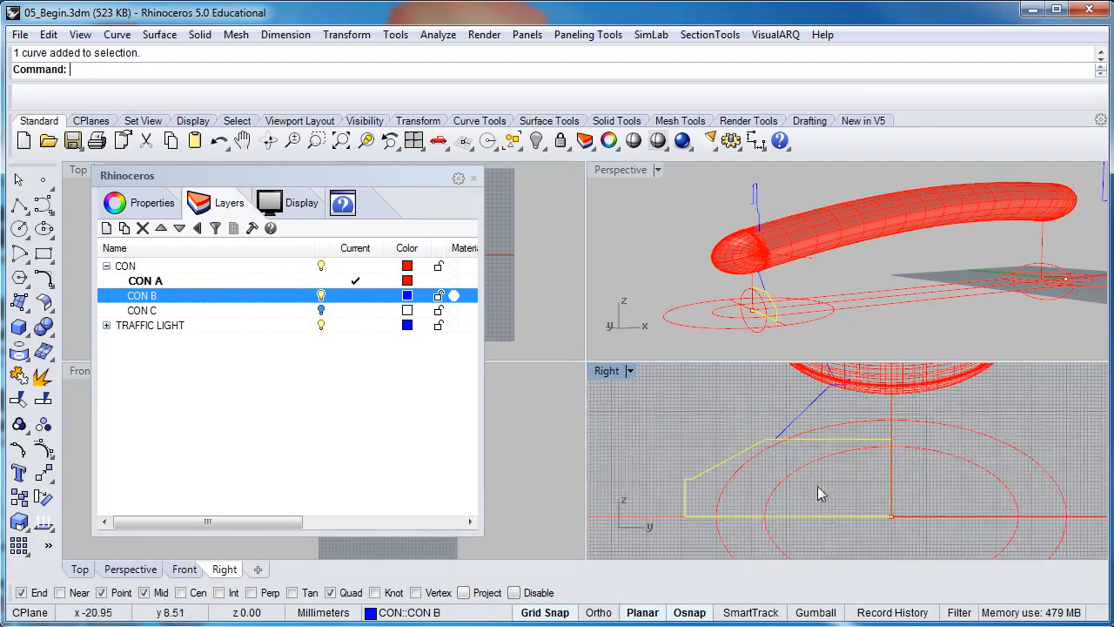
pyautogui.scroll(-3, 811, 468)
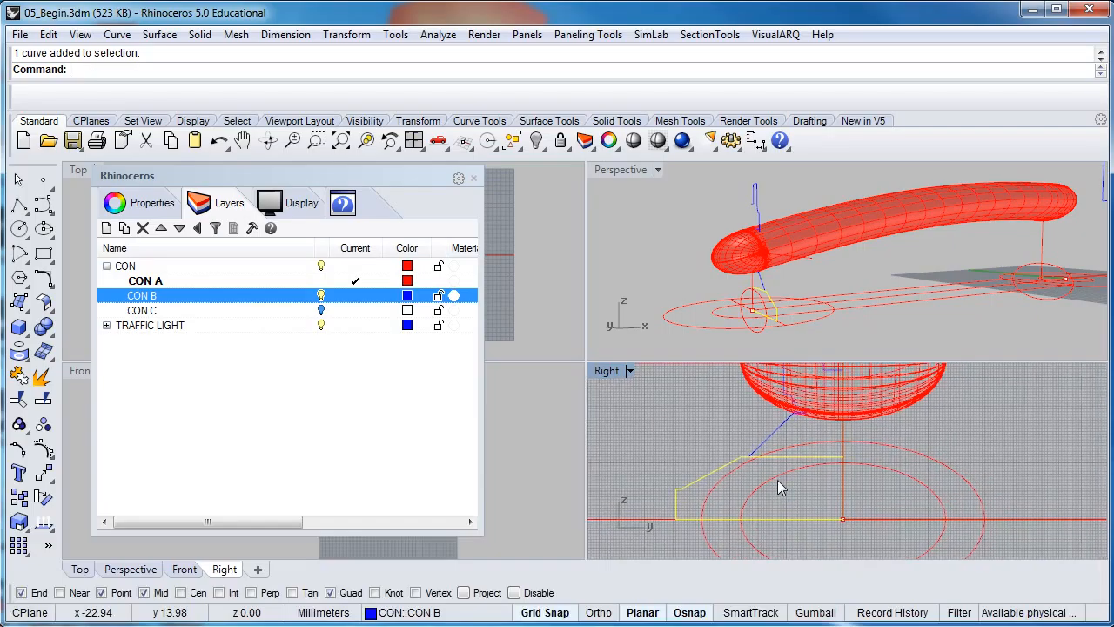
# Select the slanted line and the lower blue profile curve in the Right view
pyautogui.click(764, 441)
pyautogui.click(726, 465)
pyautogui.click(767, 446)
pyautogui.moveTo(764, 446); pyautogui.dragTo(735, 454, button='right')
pyautogui.click(705, 470)
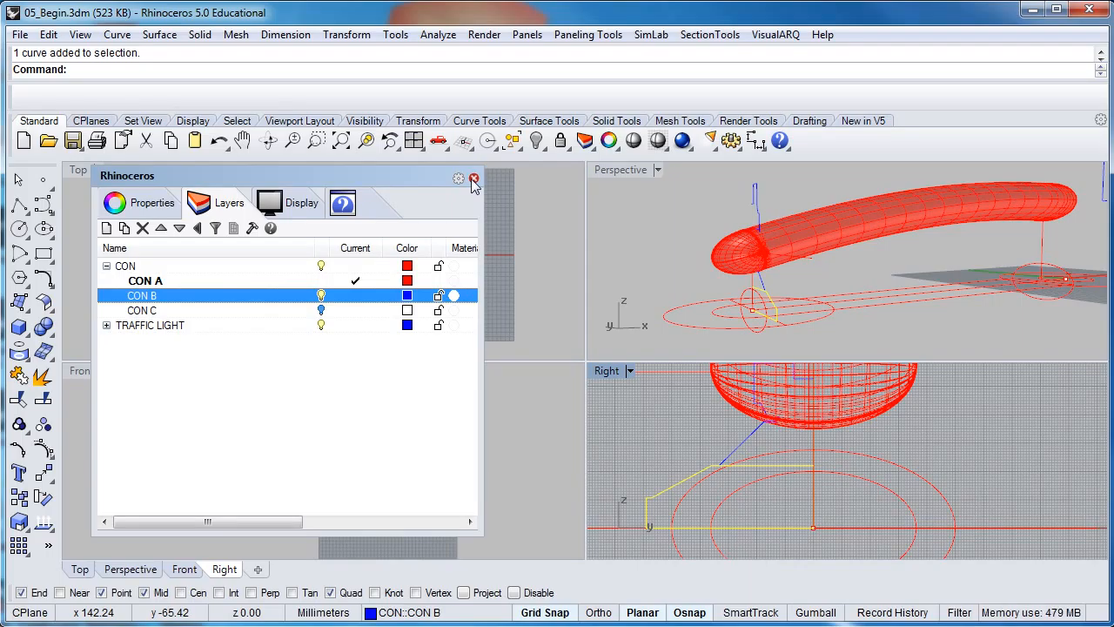
# Make CON B the current layer, turn off CON A, and close the layers list
pyautogui.click(355, 298)
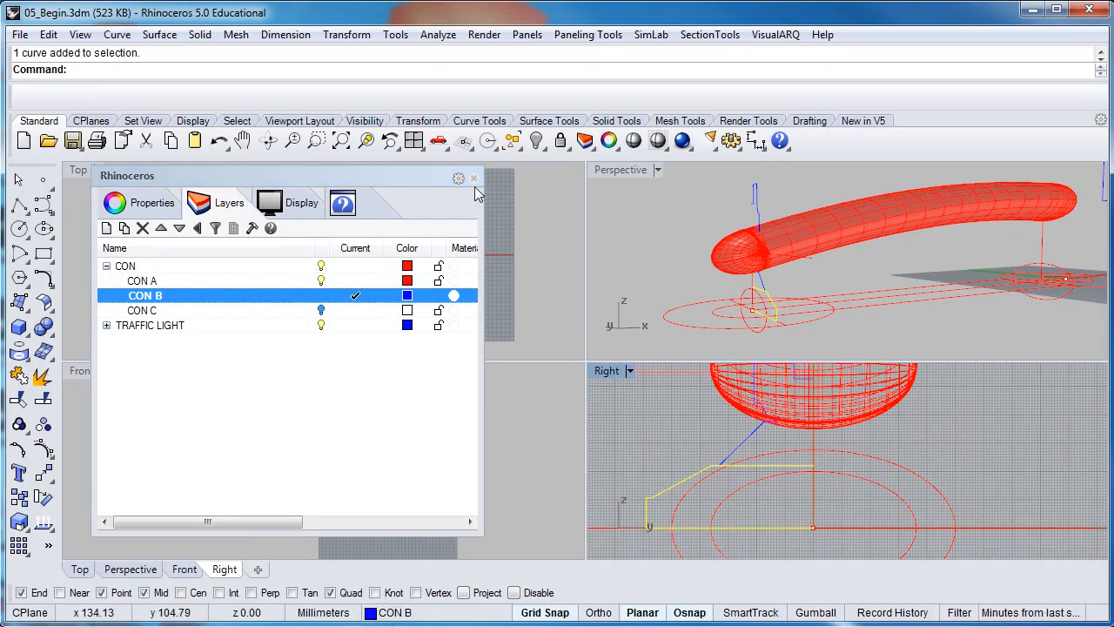
pyautogui.click(322, 282)
pyautogui.click(322, 280)
pyautogui.click(713, 450)
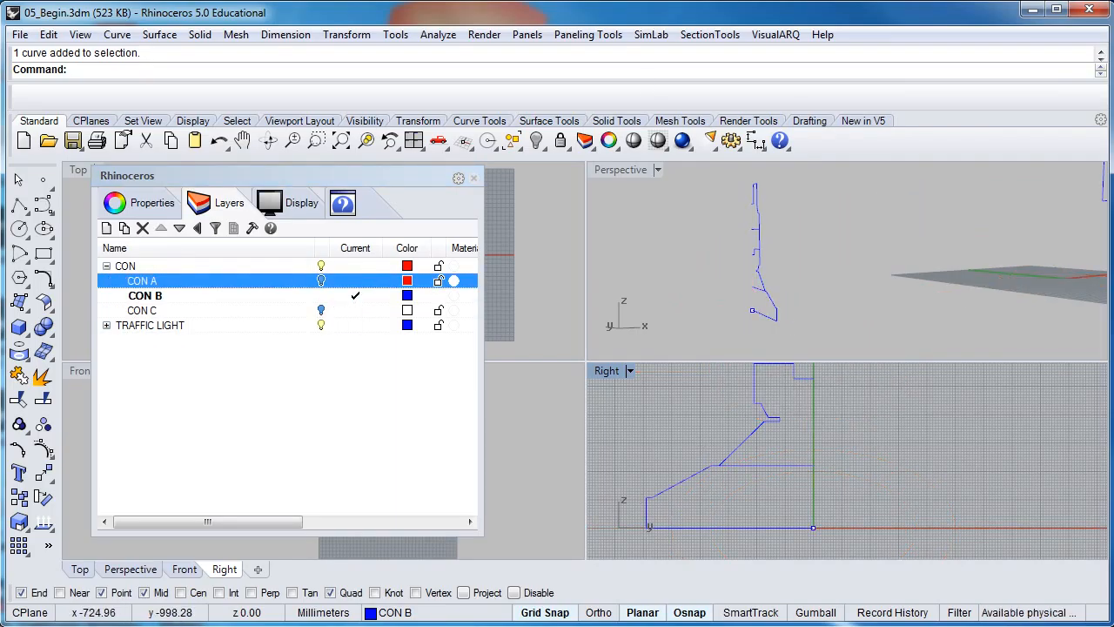
pyautogui.click(473, 177)
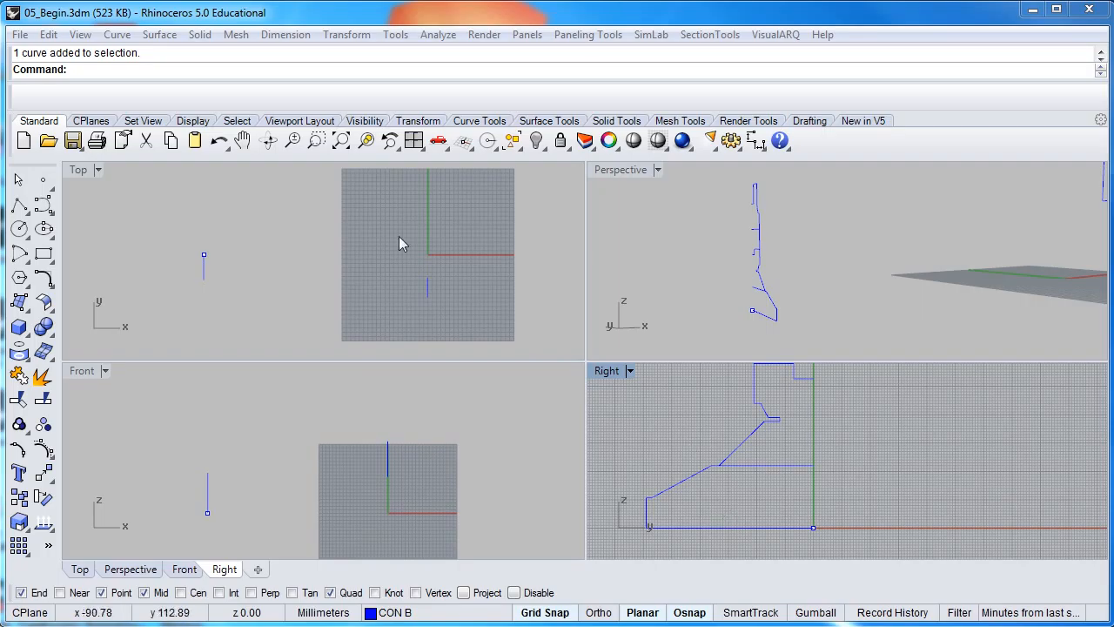
# Trace the blue base profile in the Right view as a six-point polyline
pyautogui.moveTo(704, 510)
pyautogui.mouseDown(button='right')
pyautogui.moveTo(744, 501)
pyautogui.moveTo(748, 477)
pyautogui.mouseUp(button='right')
pyautogui.scroll(3, 791, 492)
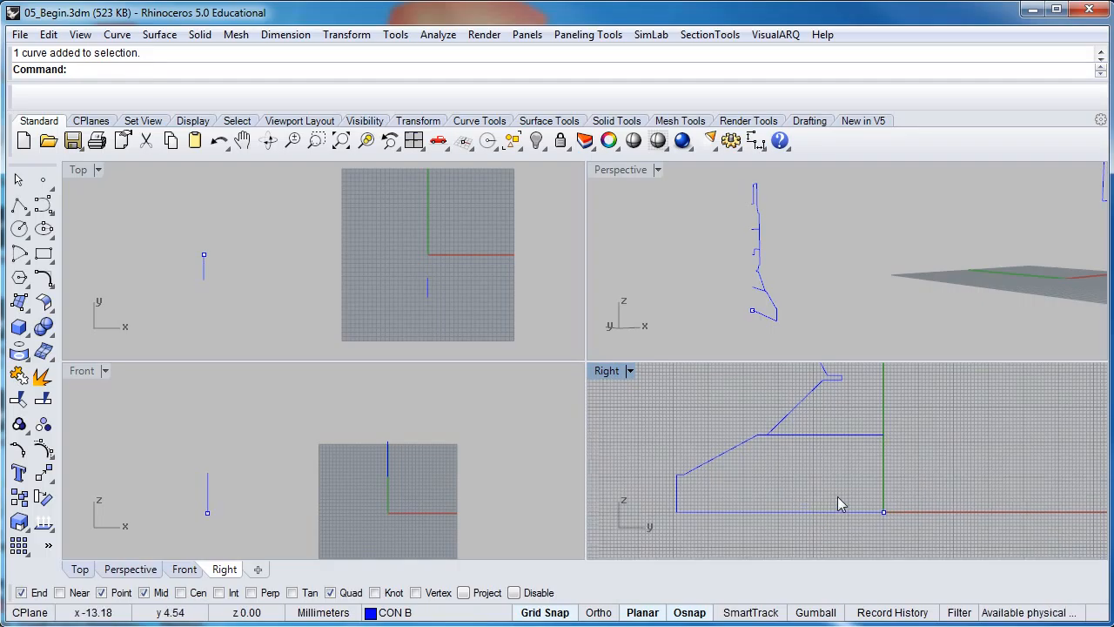
pyautogui.scroll(1, 839, 501)
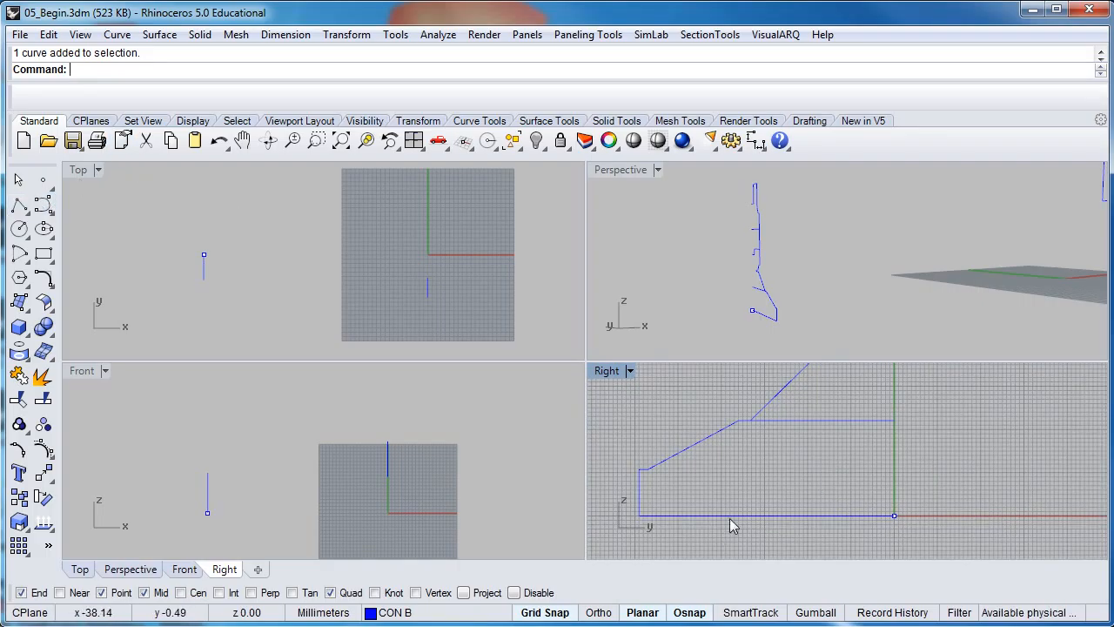
pyautogui.click(19, 206)
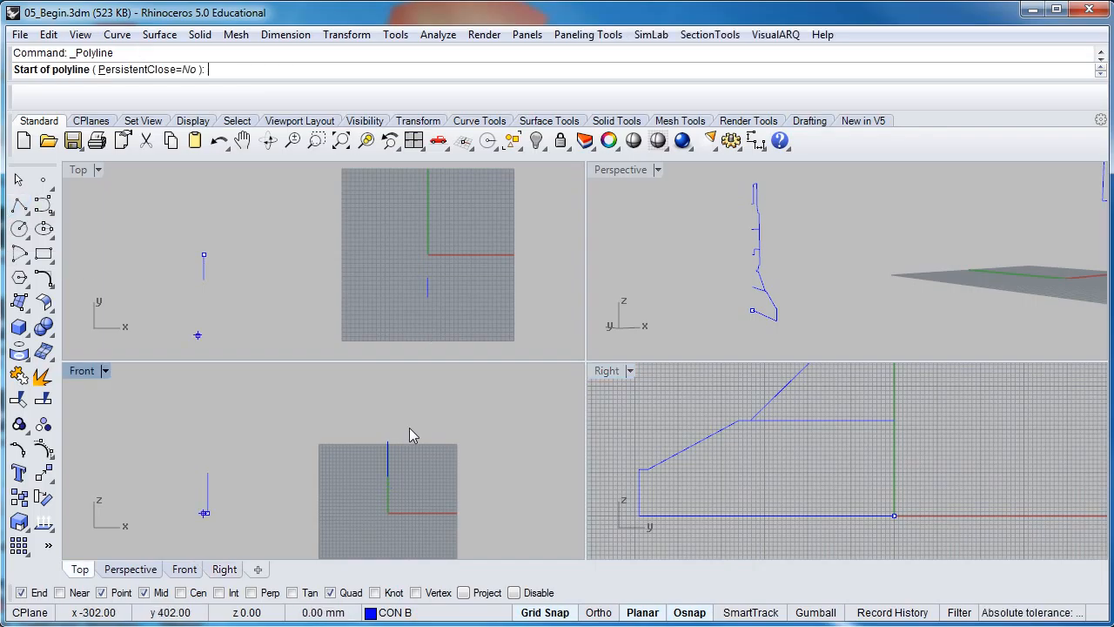
pyautogui.click(894, 515)
pyautogui.click(640, 515)
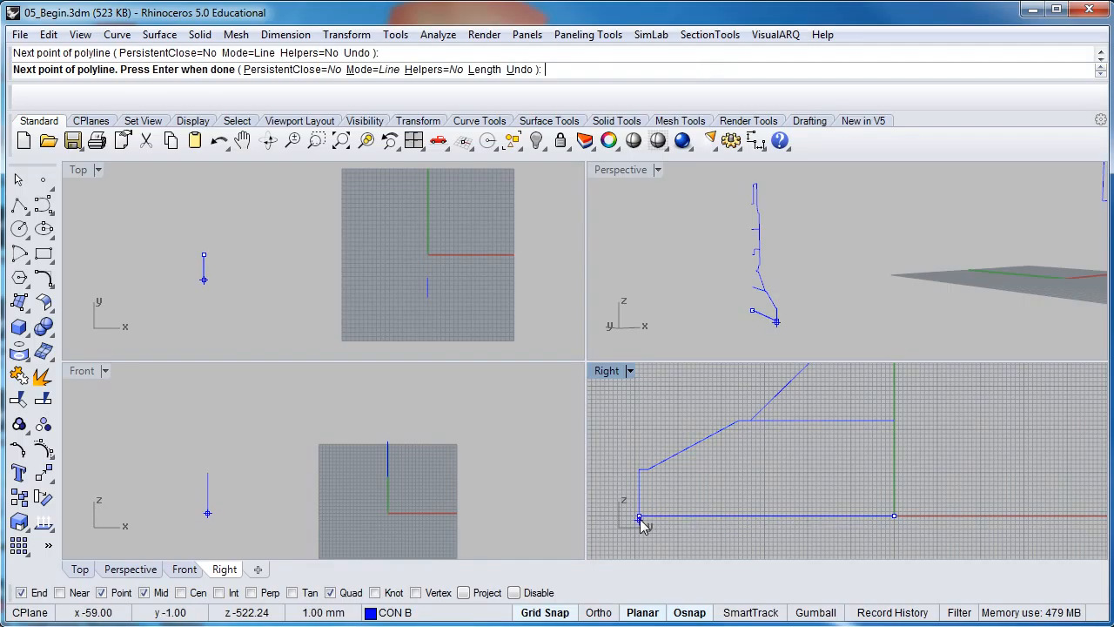
pyautogui.click(640, 470)
pyautogui.click(649, 470)
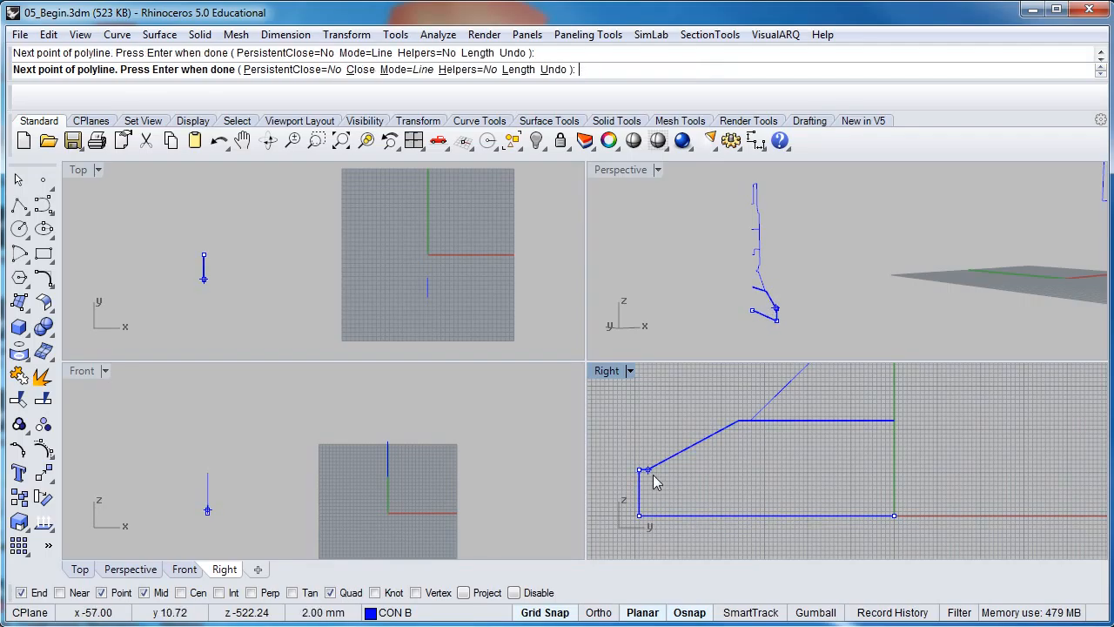
pyautogui.click(738, 421)
pyautogui.click(891, 421)
pyautogui.press('Return')
# Delete the duplicate profile curve and inspect the remaining curves in Perspective
pyautogui.click(713, 434)
pyautogui.click(744, 250)
pyautogui.press('Delete')
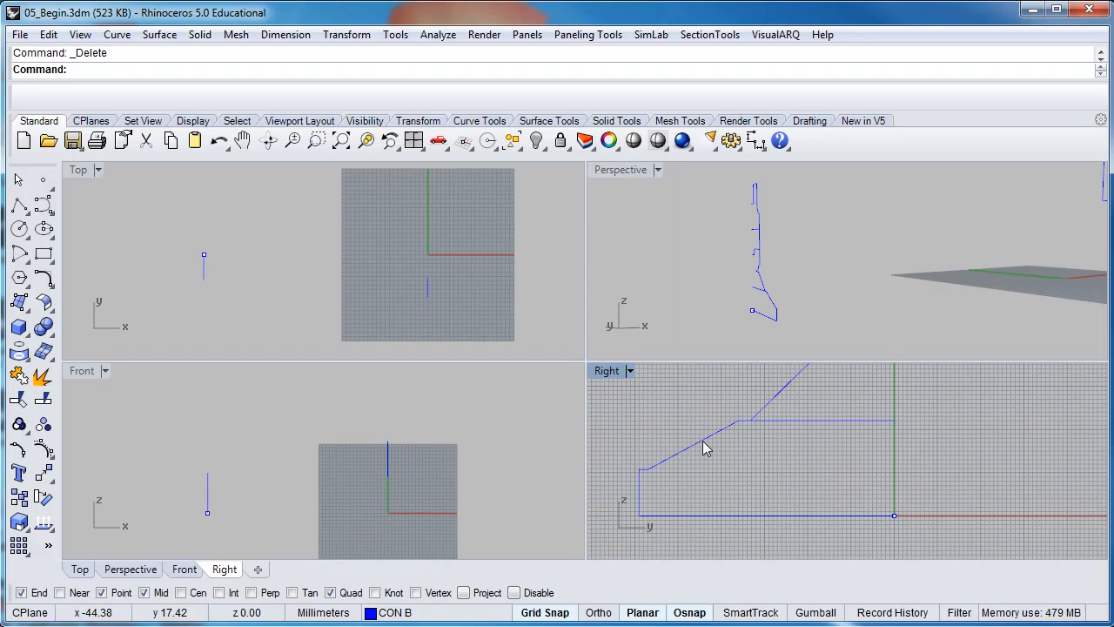
pyautogui.click(702, 440)
pyautogui.click(781, 323)
pyautogui.moveTo(781, 324); pyautogui.dragTo(837, 298, button='right')
pyautogui.moveTo(800, 305); pyautogui.dragTo(784, 310, button='right')
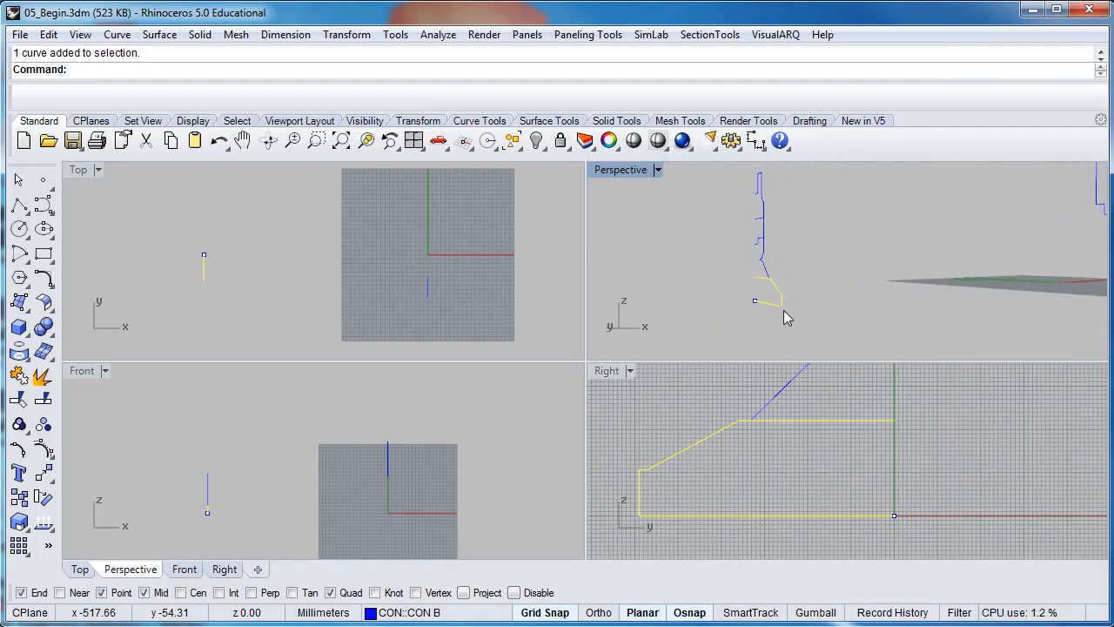
# Revolve the base profile 360° around an Ortho-vertical axis starting at its right endpoint
pyautogui.click(159, 35)
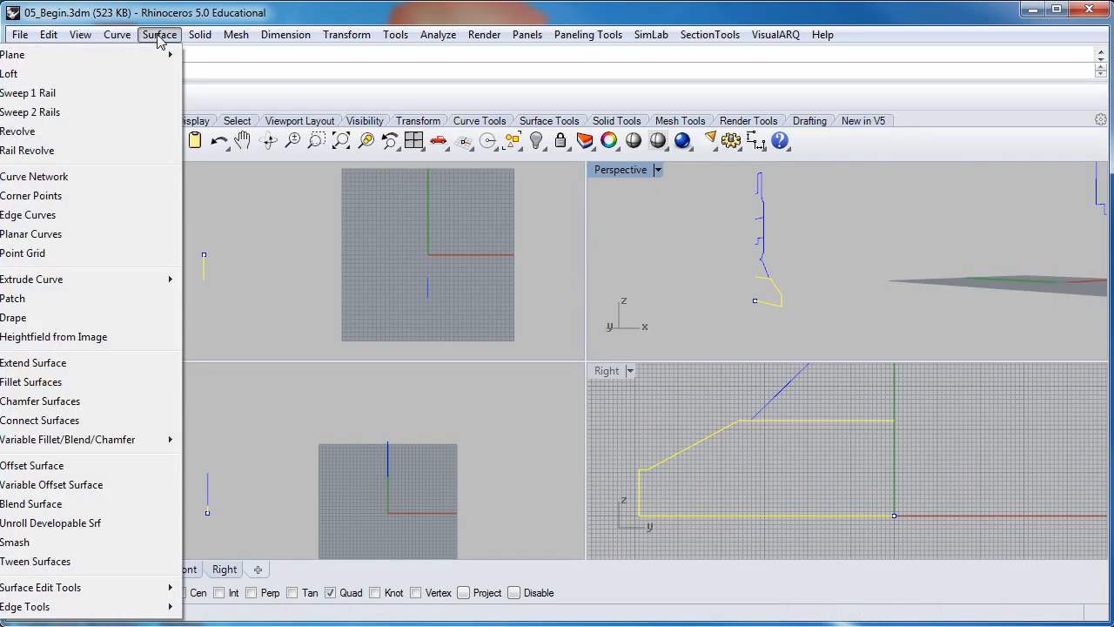
pyautogui.click(40, 134)
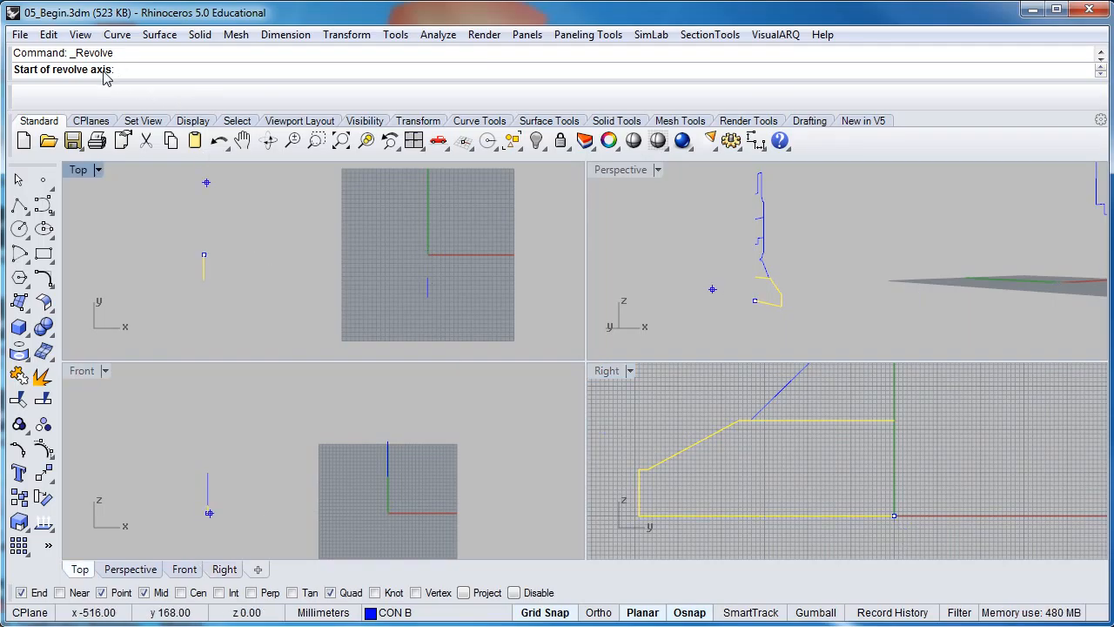
pyautogui.click(895, 518)
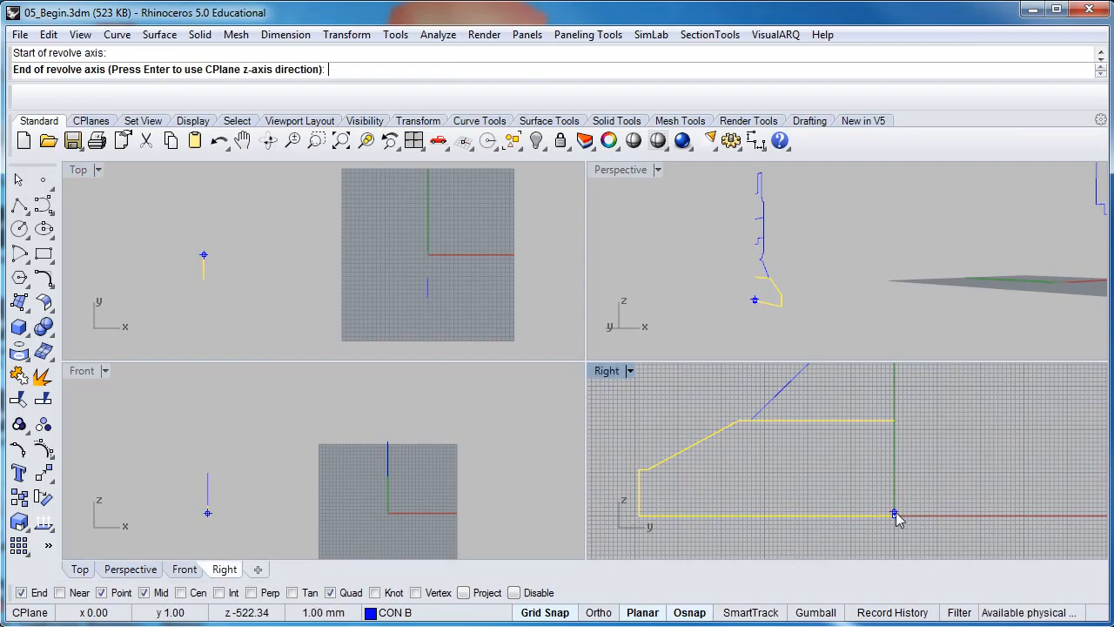
pyautogui.click(609, 614)
pyautogui.scroll(-3, 903, 413)
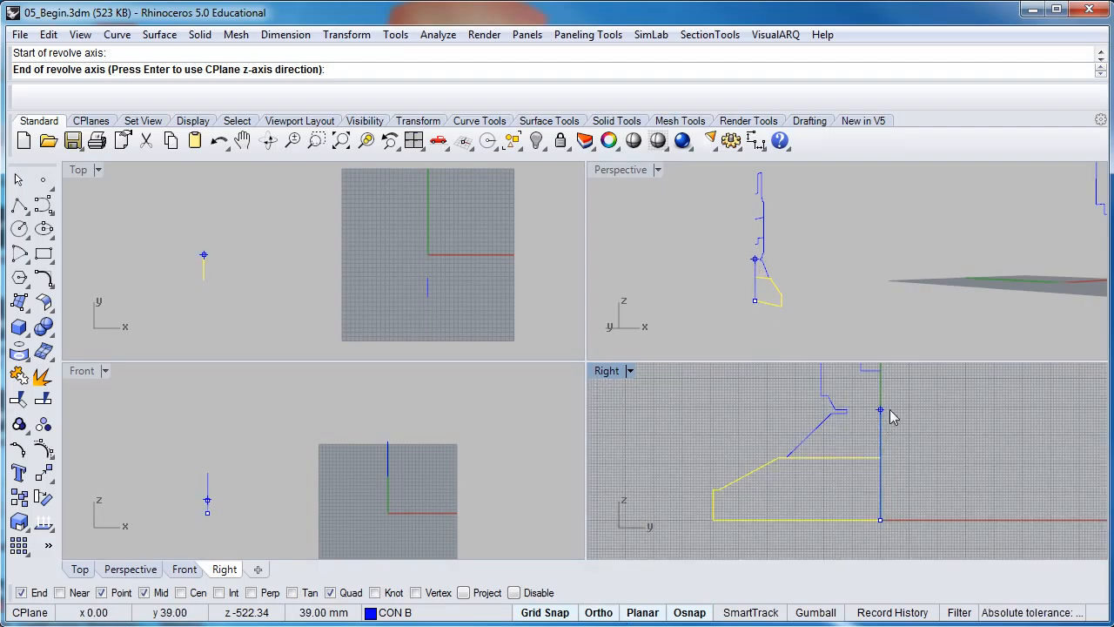
pyautogui.click(892, 415)
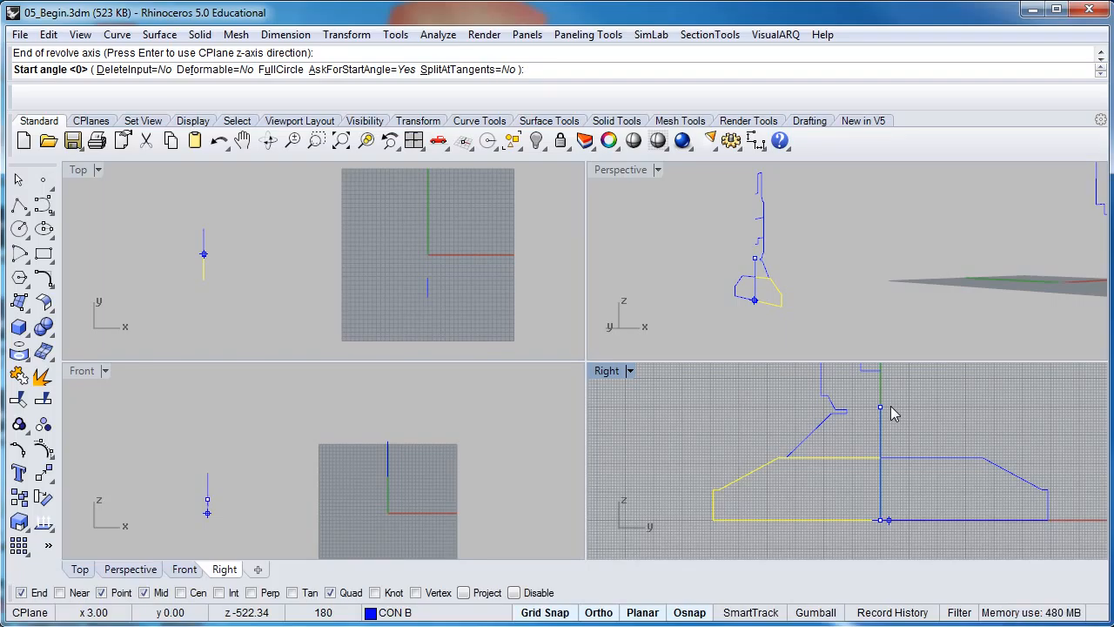
pyautogui.press('Return')
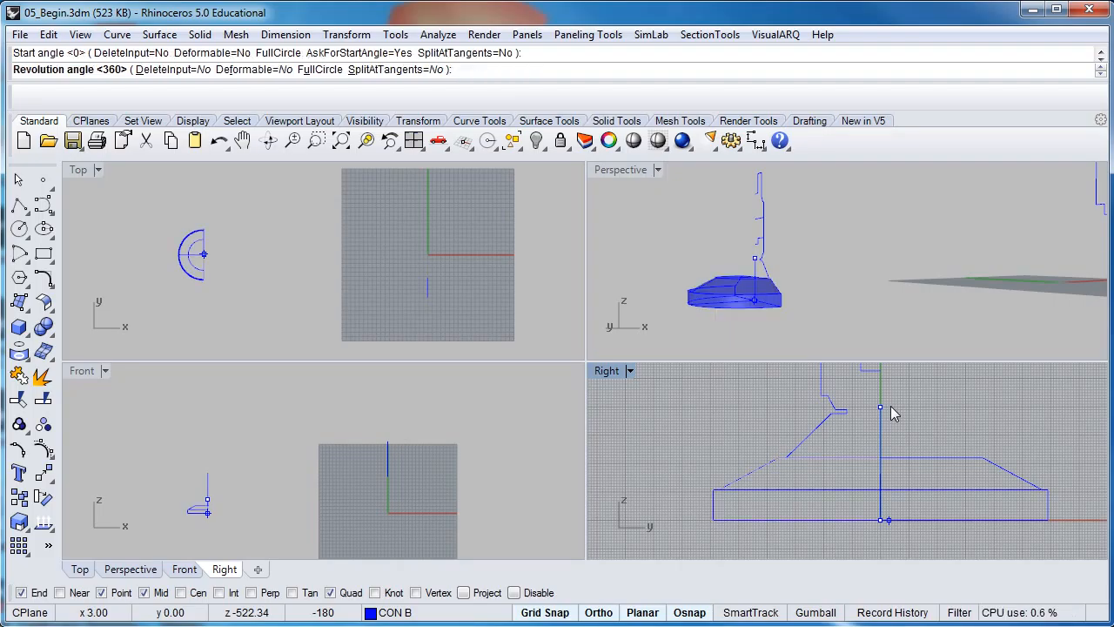
pyautogui.press('Return')
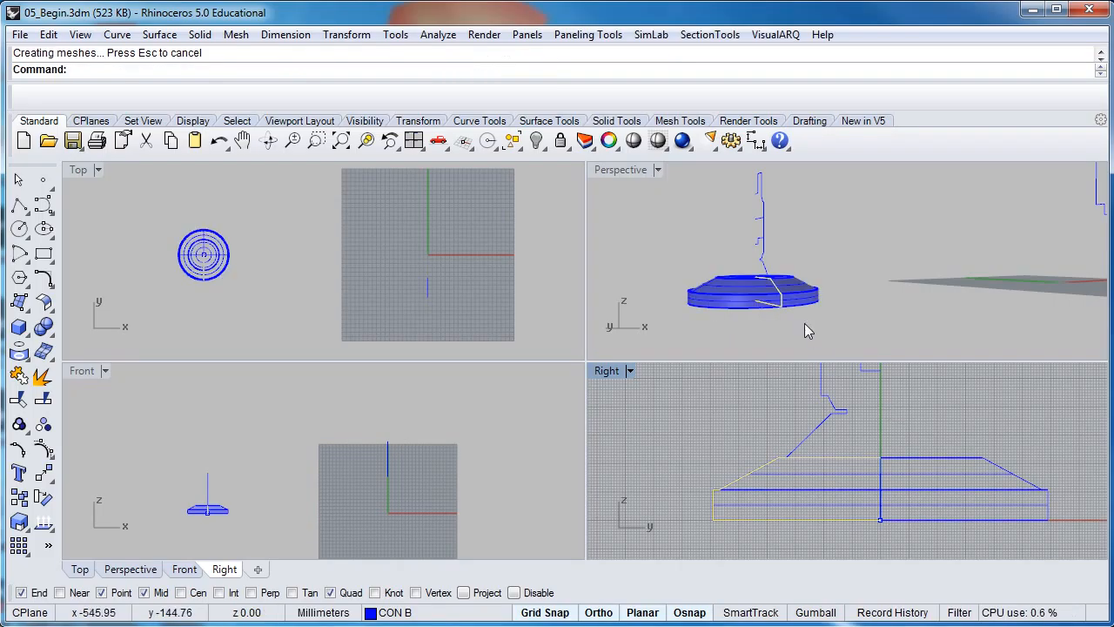
# Inspect the new base in Perspective, then select the stepped collar profile in the Right view
pyautogui.moveTo(730, 293); pyautogui.dragTo(766, 306, button='right')
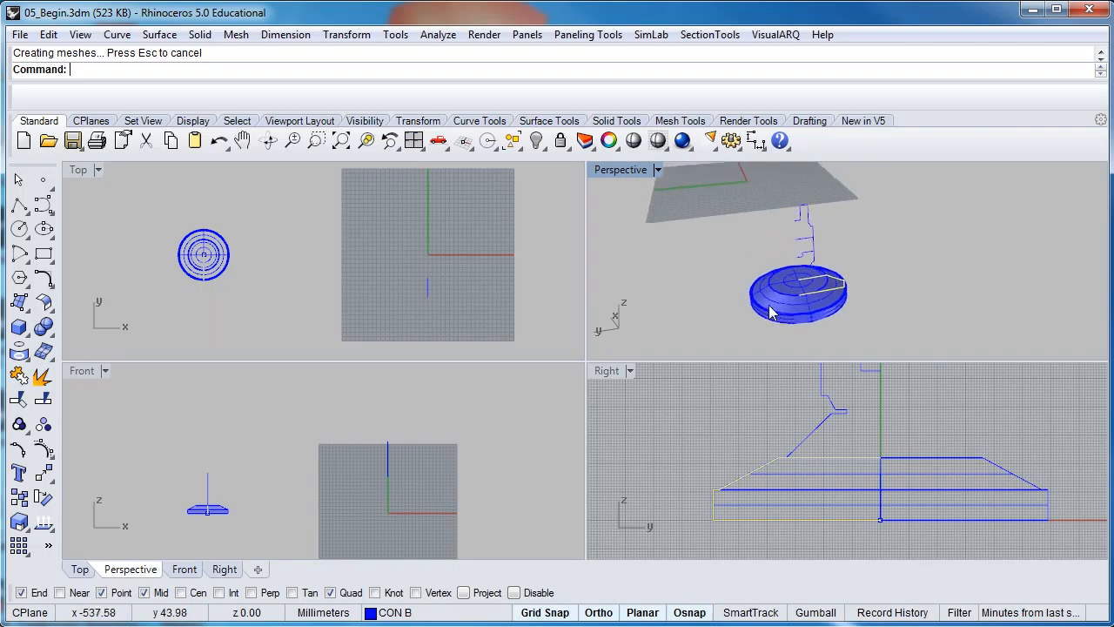
pyautogui.scroll(3, 766, 306)
pyautogui.click(699, 311)
pyautogui.moveTo(832, 293); pyautogui.dragTo(735, 286, button='right')
pyautogui.scroll(4, 794, 281)
pyautogui.moveTo(769, 454); pyautogui.dragTo(739, 467, button='right')
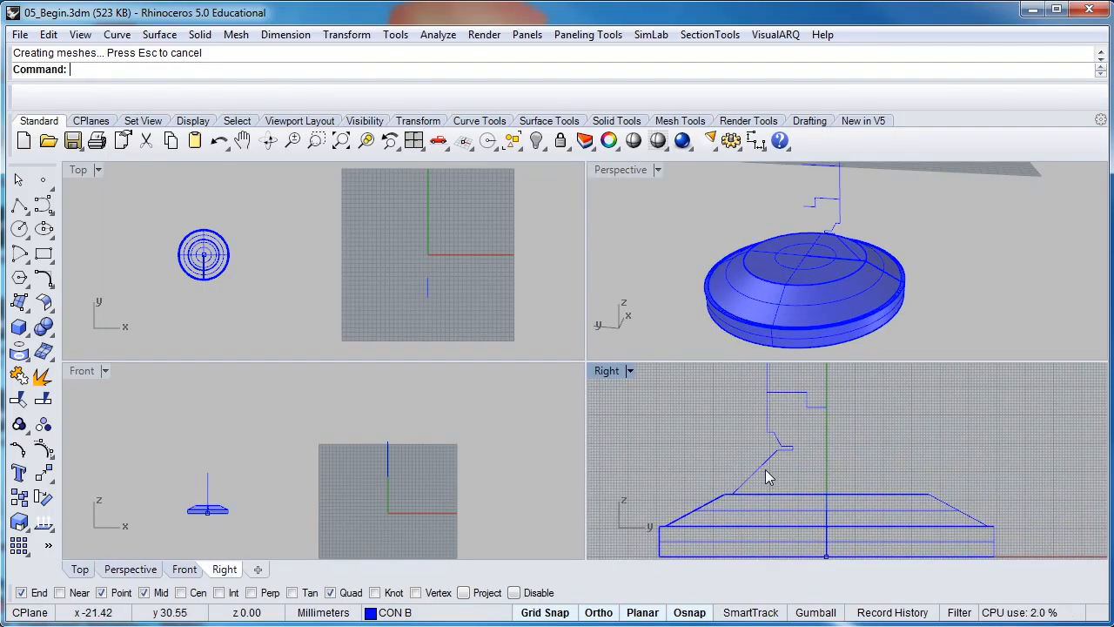
pyautogui.click(763, 471)
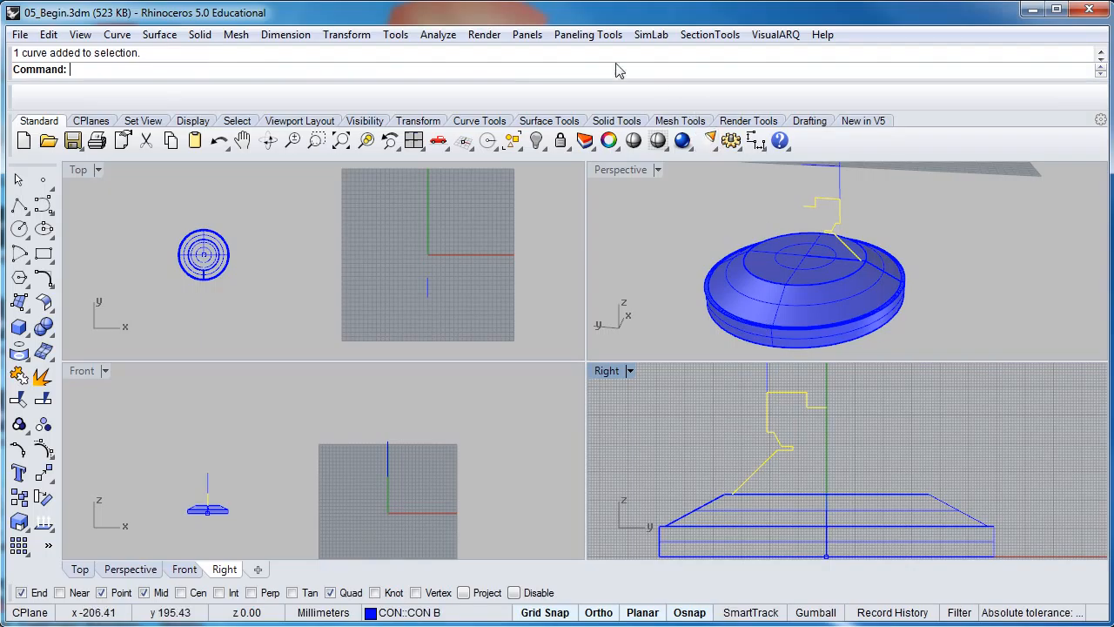
pyautogui.click(161, 36)
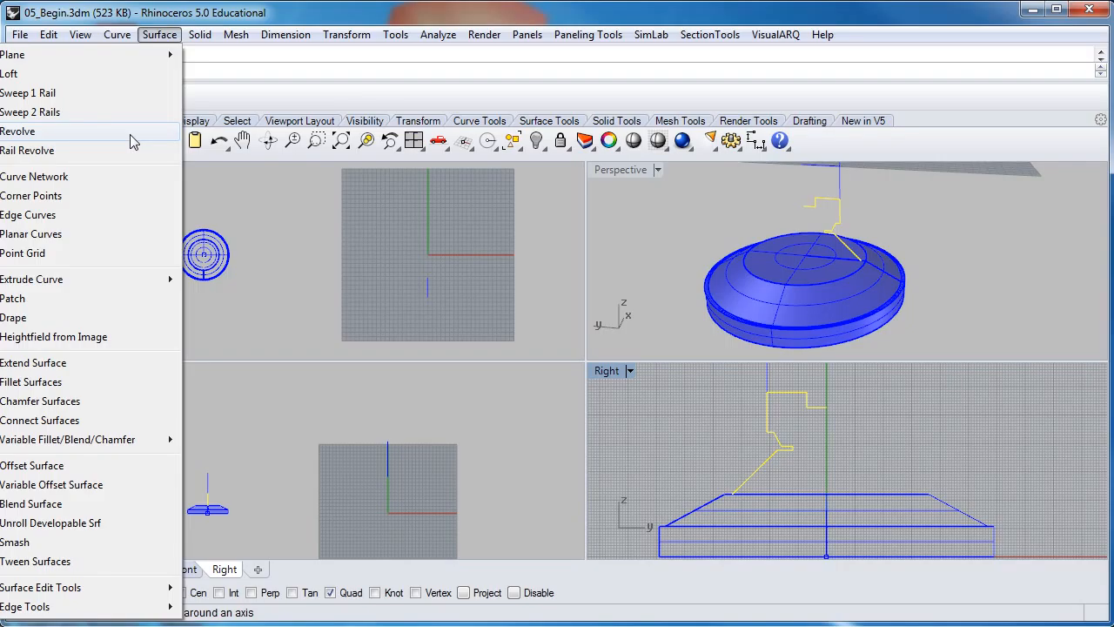
# Revolve the collar profile 360° about an axis snapped along the centre line
pyautogui.rightClick(379, 80)
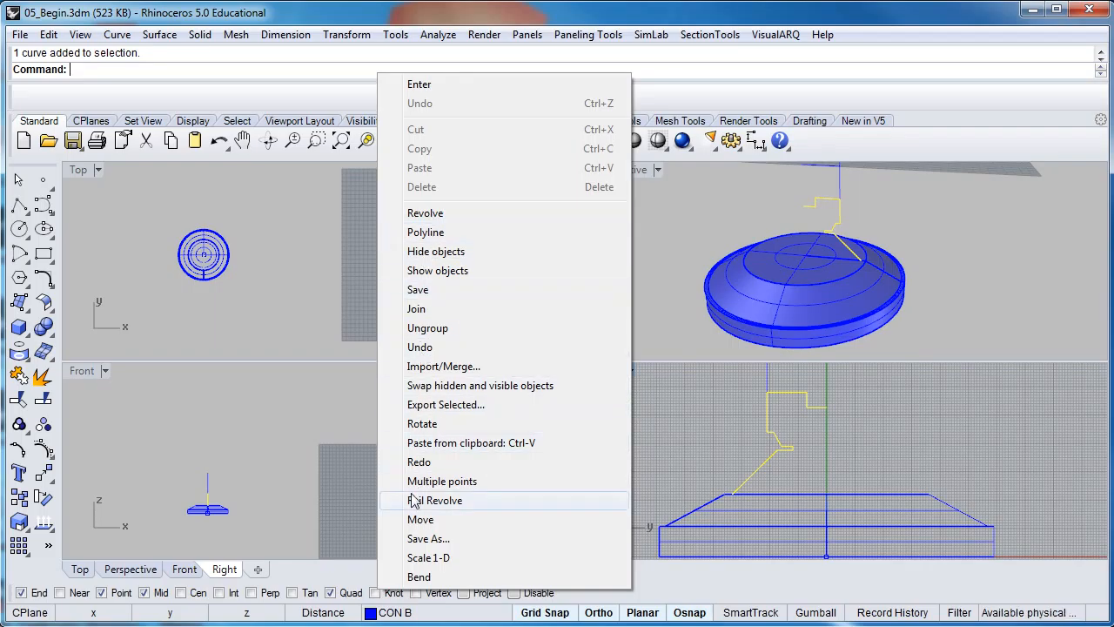
pyautogui.click(426, 215)
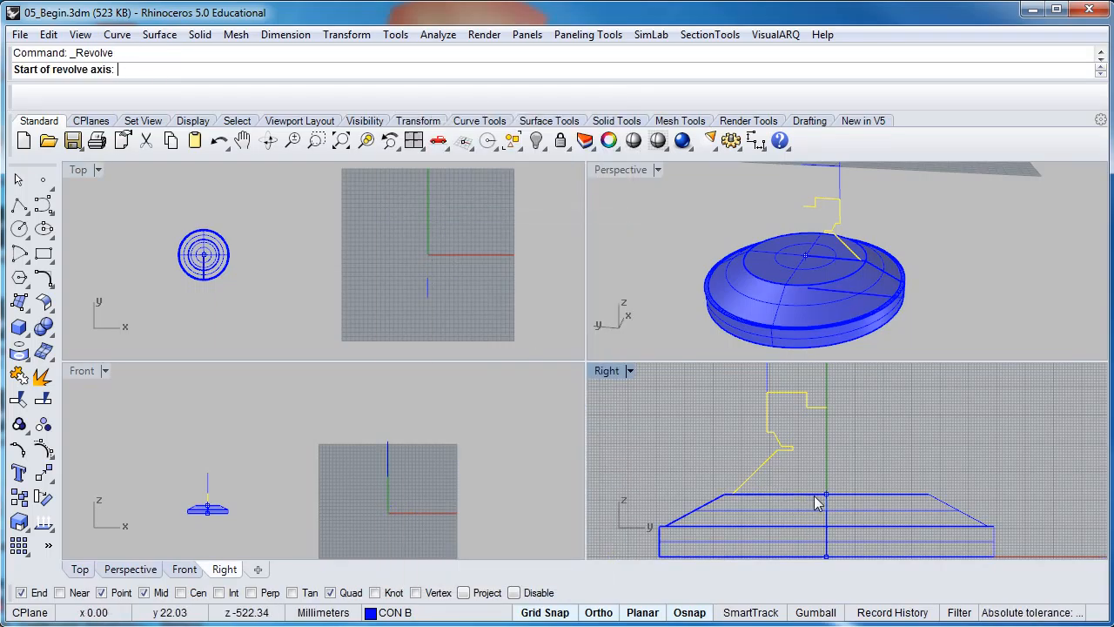
pyautogui.moveTo(815, 538); pyautogui.dragTo(808, 489, button='right')
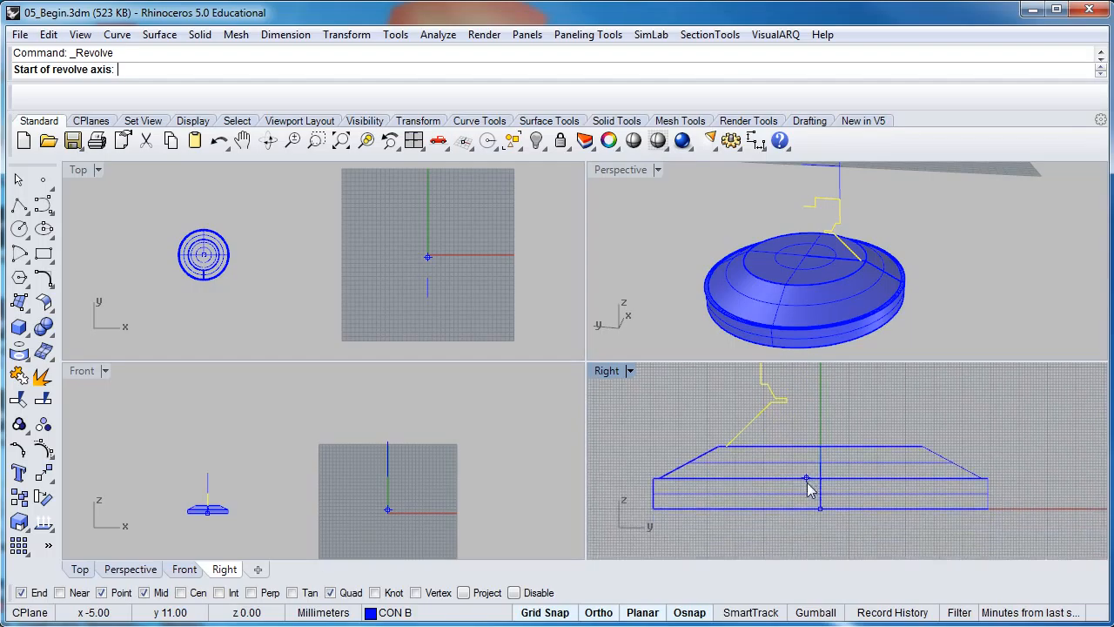
pyautogui.click(820, 513)
pyautogui.moveTo(822, 428); pyautogui.dragTo(827, 488, button='right')
pyautogui.moveTo(826, 396); pyautogui.dragTo(823, 450, button='right')
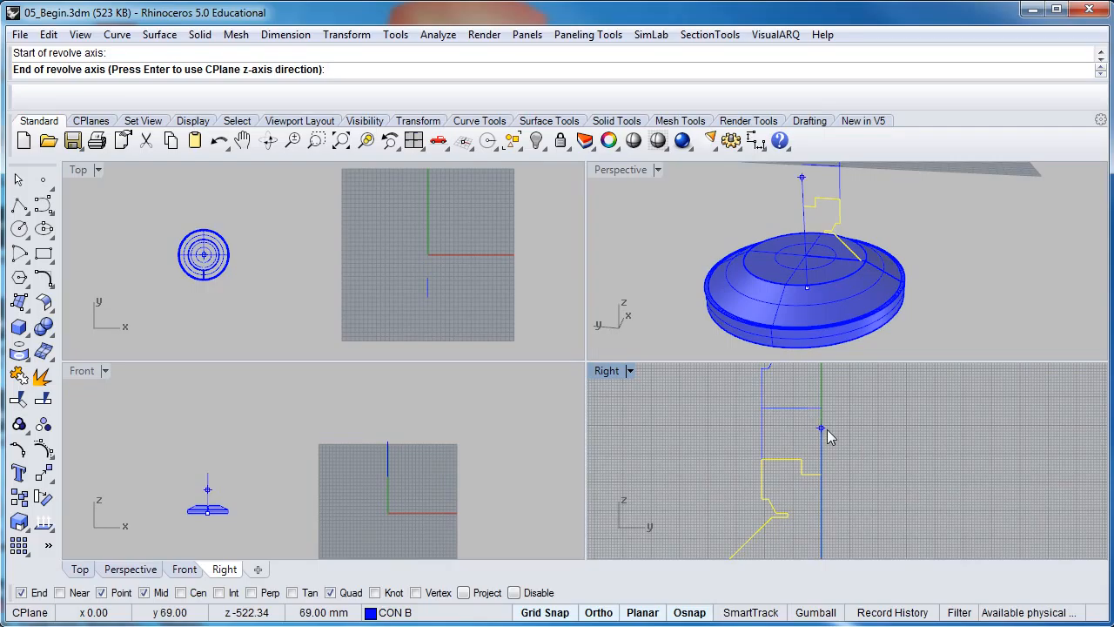
pyautogui.click(821, 428)
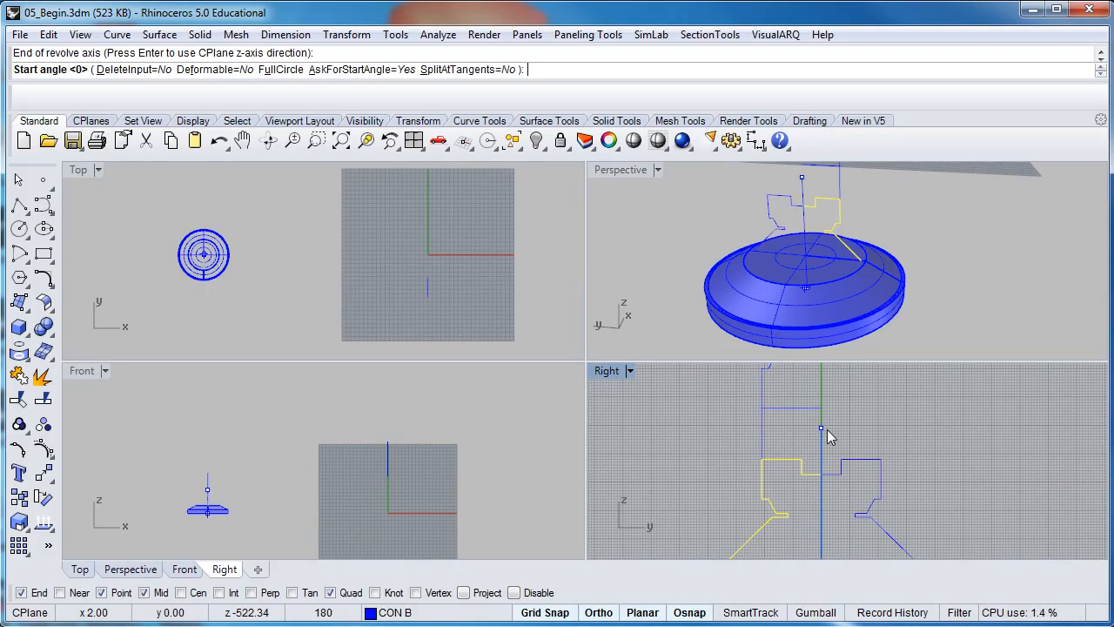
pyautogui.press('Return')
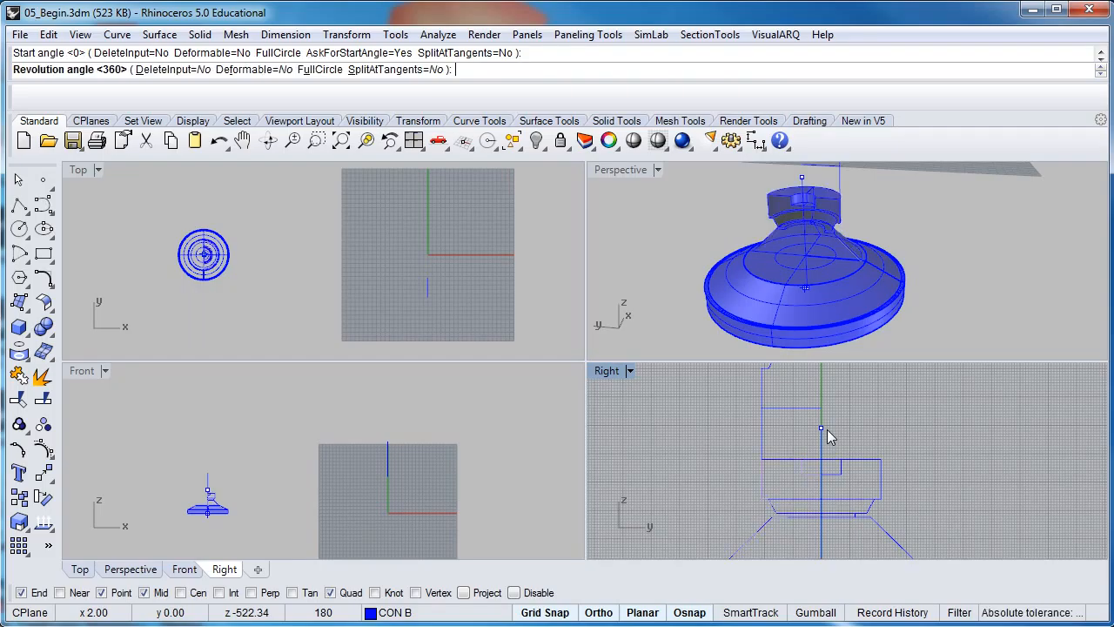
pyautogui.press('Return')
# Inspect the new collar, then frame and select the lamp housing profile curve
pyautogui.moveTo(781, 291)
pyautogui.mouseDown(button='right')
pyautogui.moveTo(741, 251)
pyautogui.moveTo(710, 249)
pyautogui.moveTo(744, 230)
pyautogui.moveTo(811, 250)
pyautogui.moveTo(778, 292)
pyautogui.mouseUp(button='right')
pyautogui.click(776, 242)
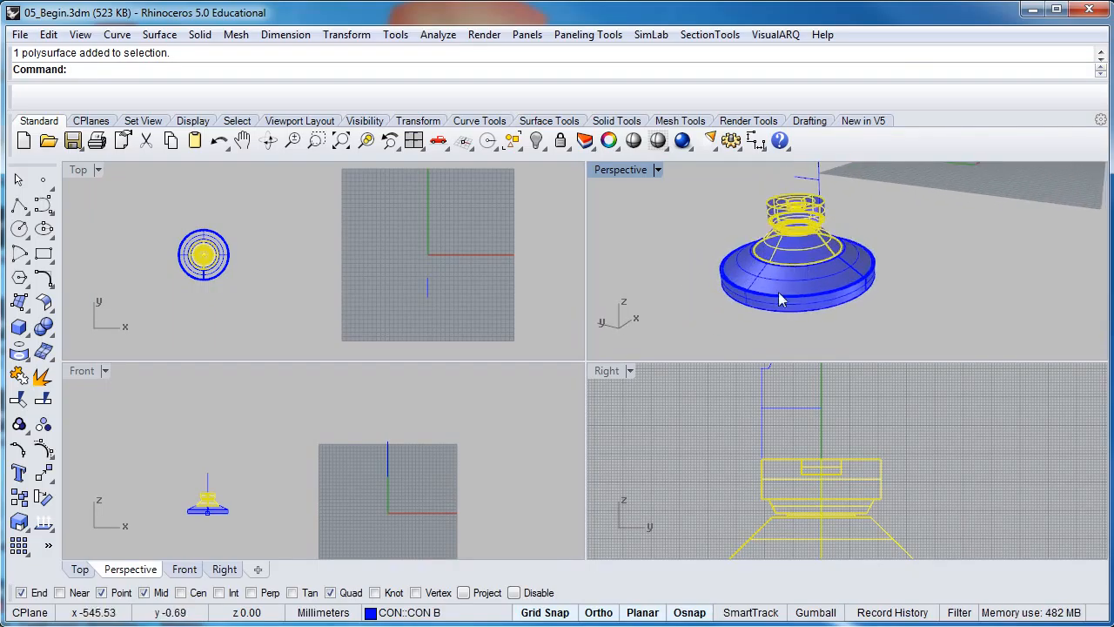
pyautogui.click(791, 434)
pyautogui.moveTo(802, 481); pyautogui.dragTo(764, 496, button='right')
pyautogui.scroll(-4, 759, 490)
pyautogui.scroll(-2, 763, 496)
pyautogui.scroll(-2, 757, 458)
pyautogui.moveTo(756, 458); pyautogui.dragTo(802, 458, button='right')
pyautogui.scroll(2, 808, 454)
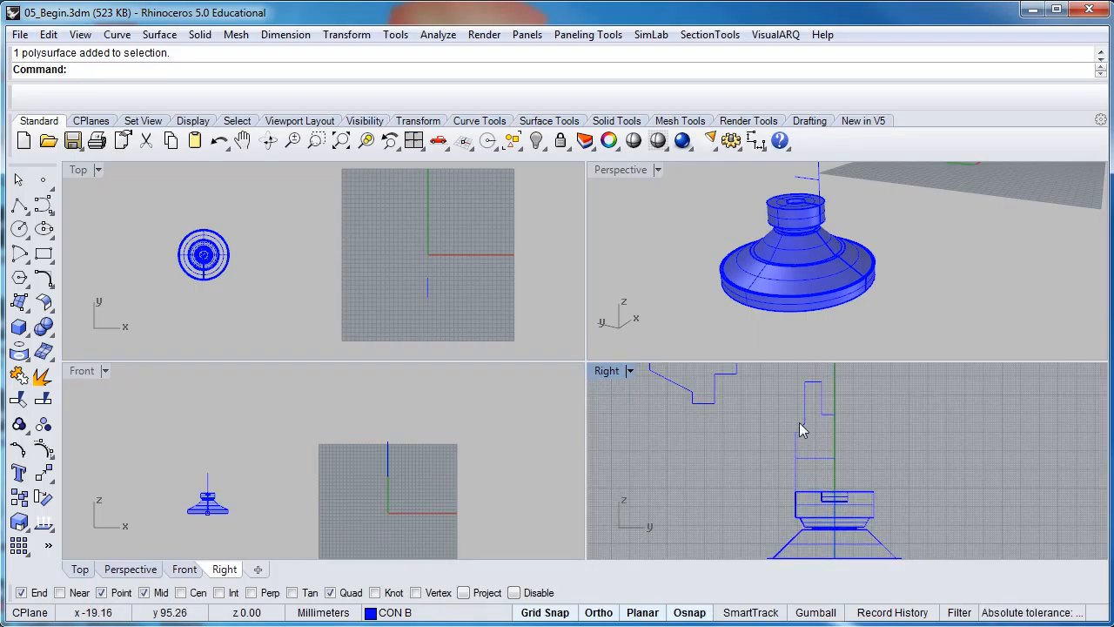
pyautogui.click(805, 430)
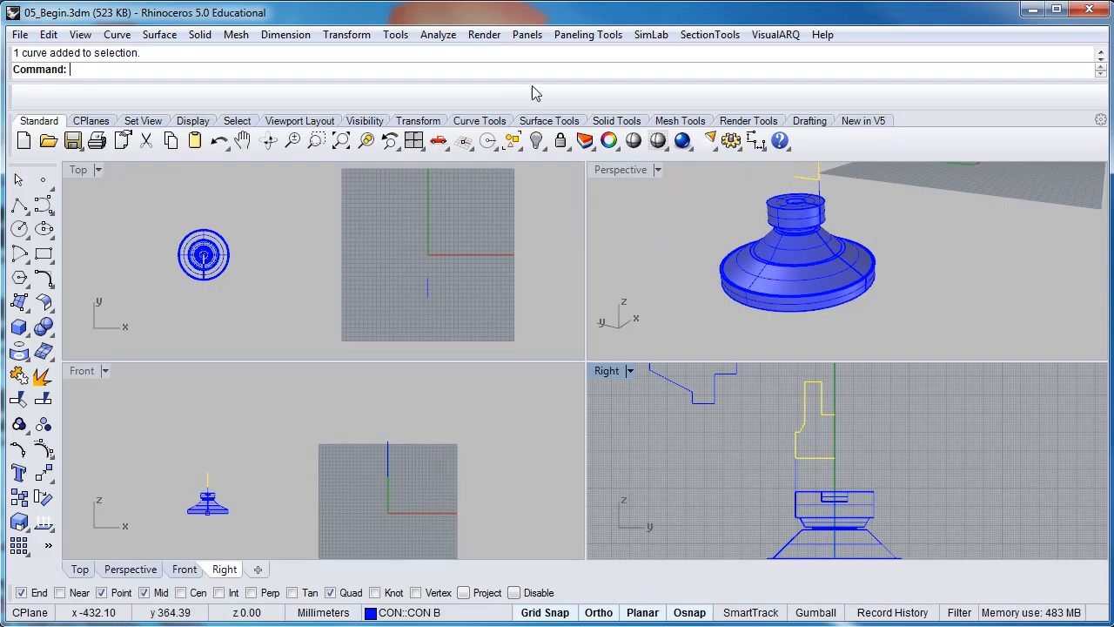
# Revolve the lamp housing profile a full 360° about the centre line above the collar
pyautogui.rightClick(496, 75)
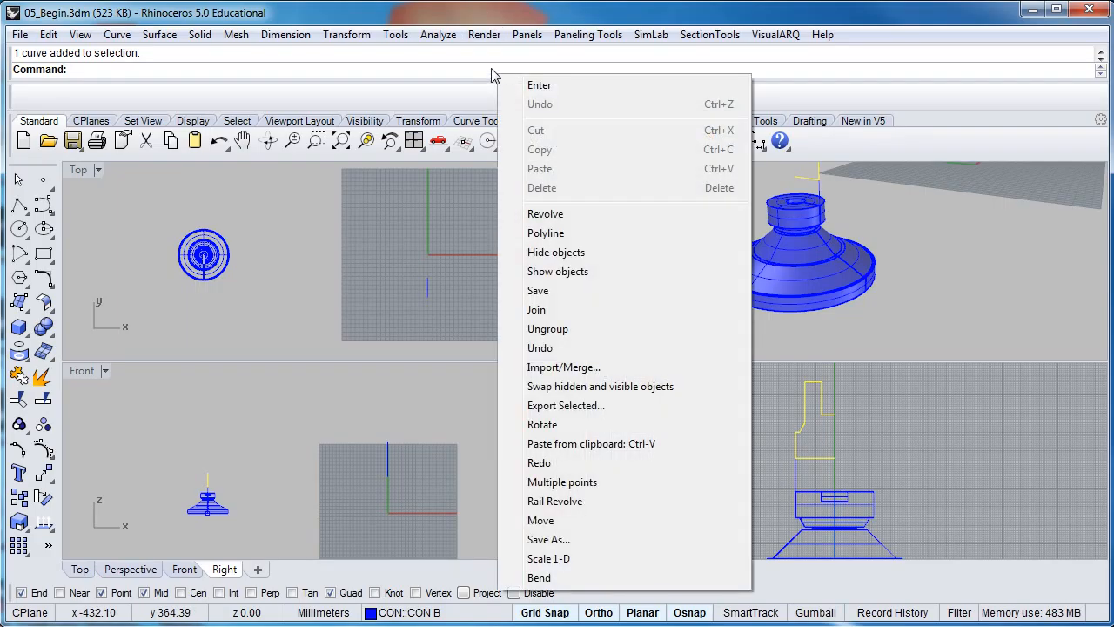
pyautogui.click(886, 459)
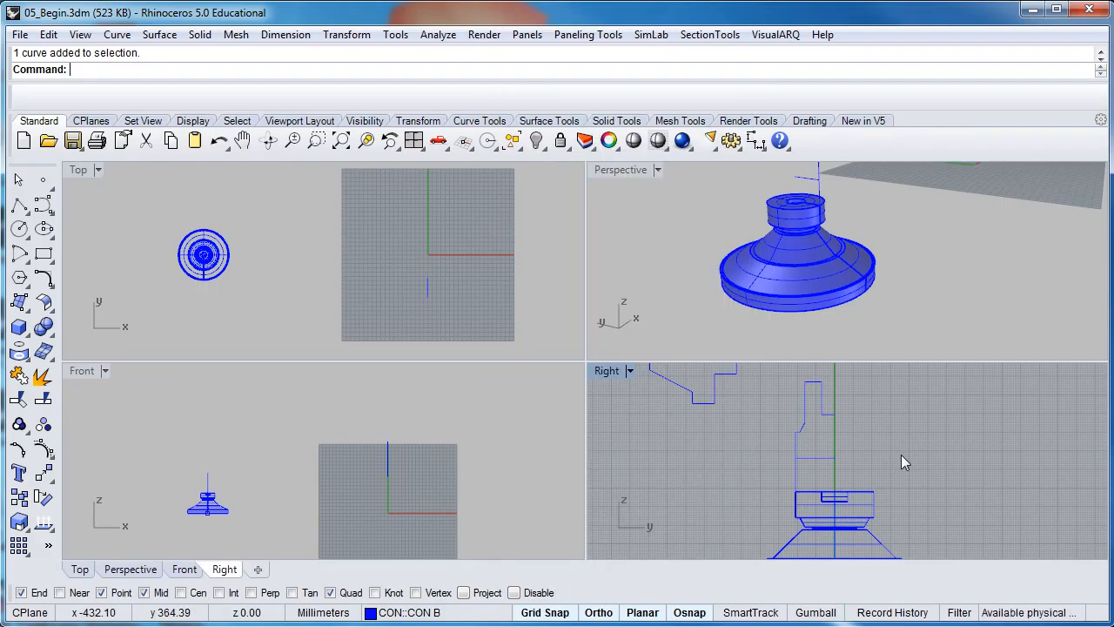
pyautogui.click(828, 458)
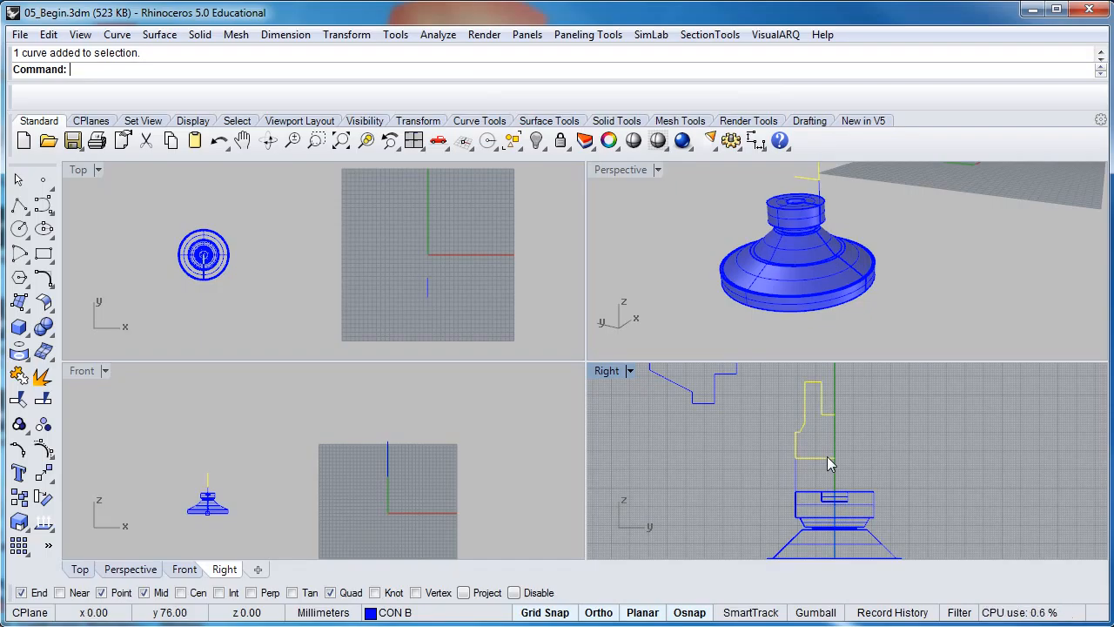
pyautogui.rightClick(876, 431)
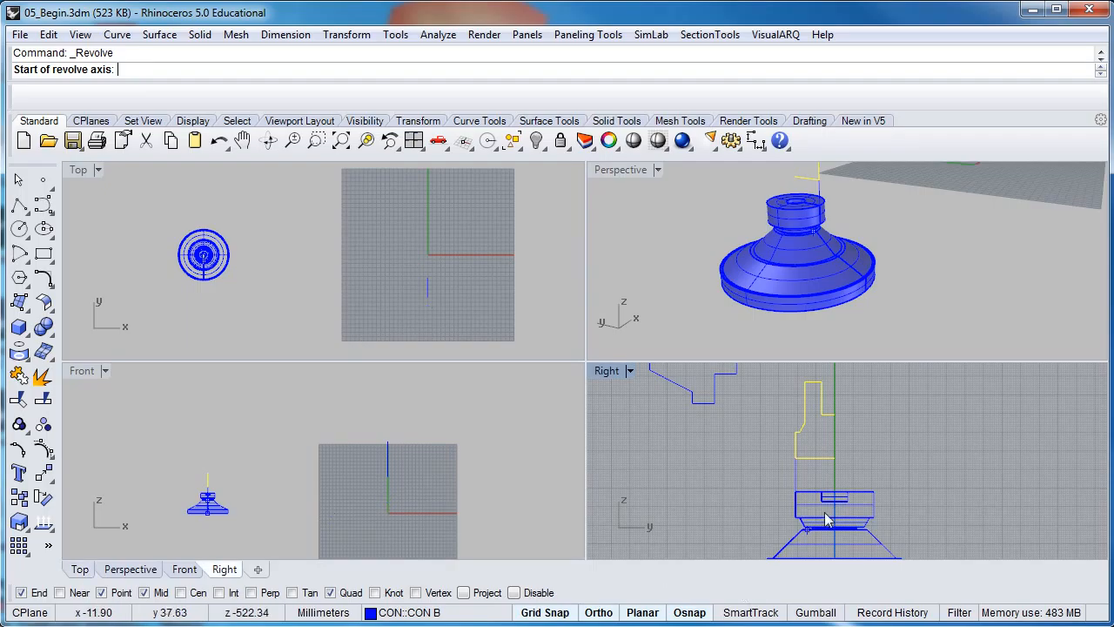
pyautogui.click(842, 456)
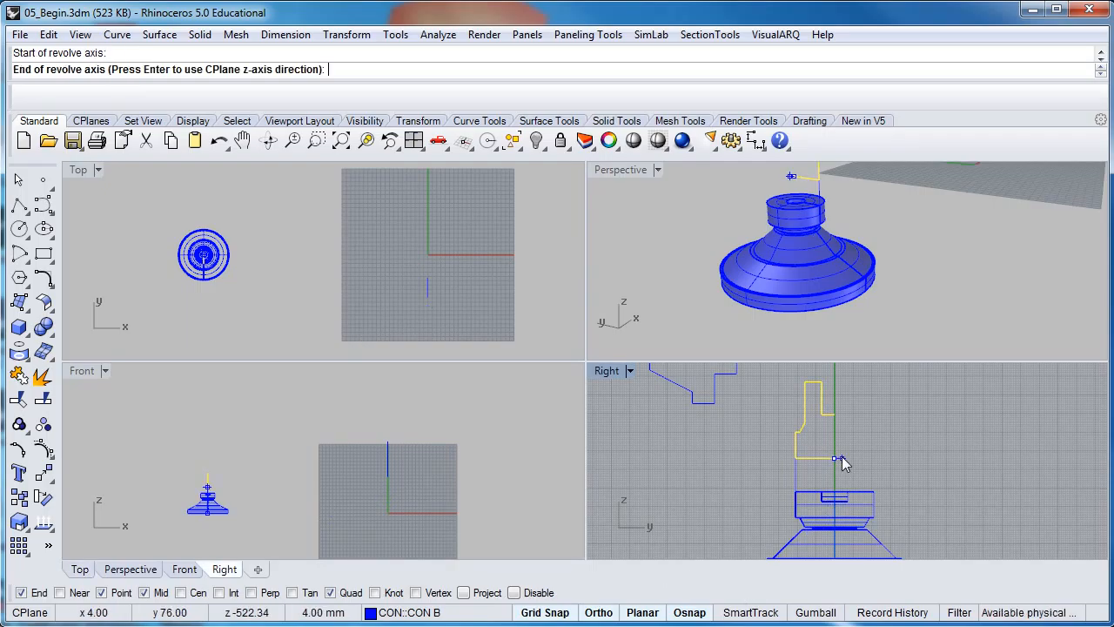
pyautogui.moveTo(847, 392); pyautogui.dragTo(851, 442, button='right')
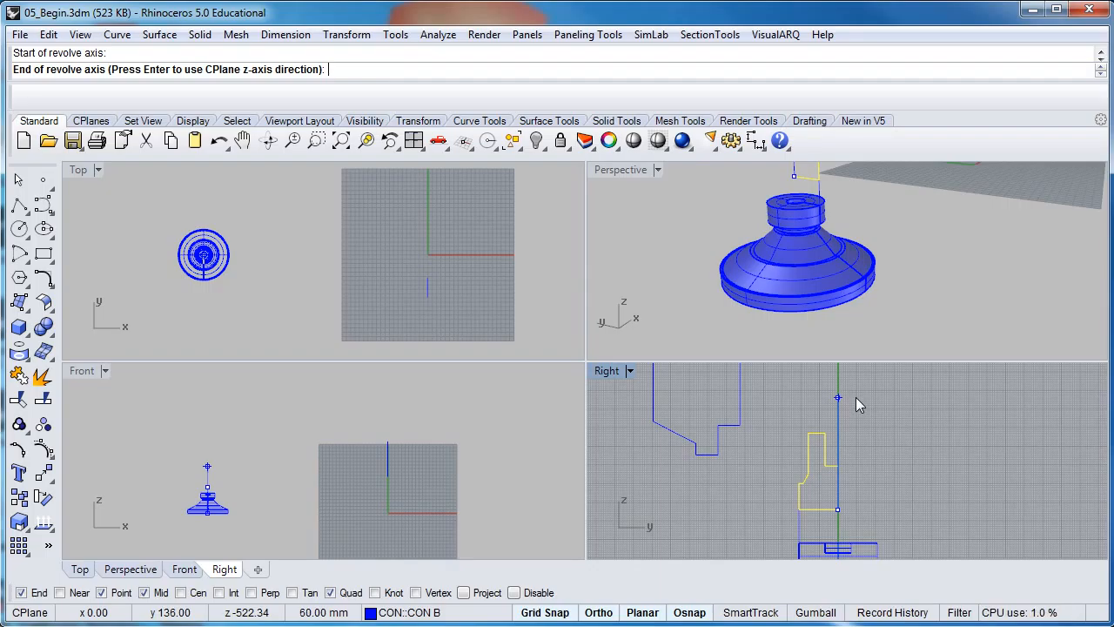
pyautogui.click(857, 400)
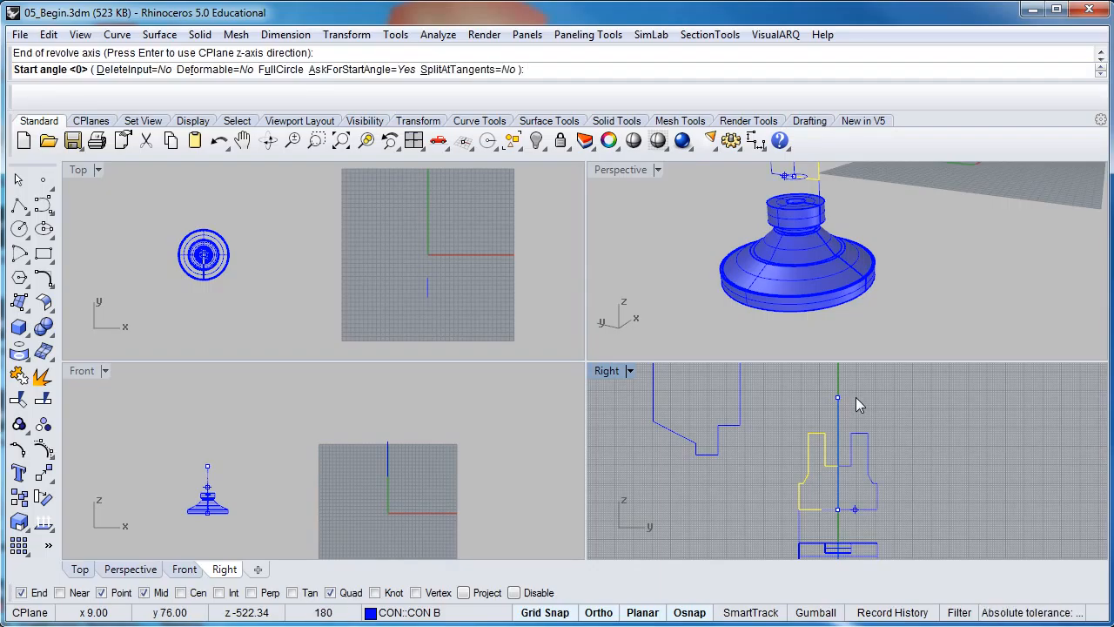
pyautogui.press('Return')
pyautogui.press('Return')
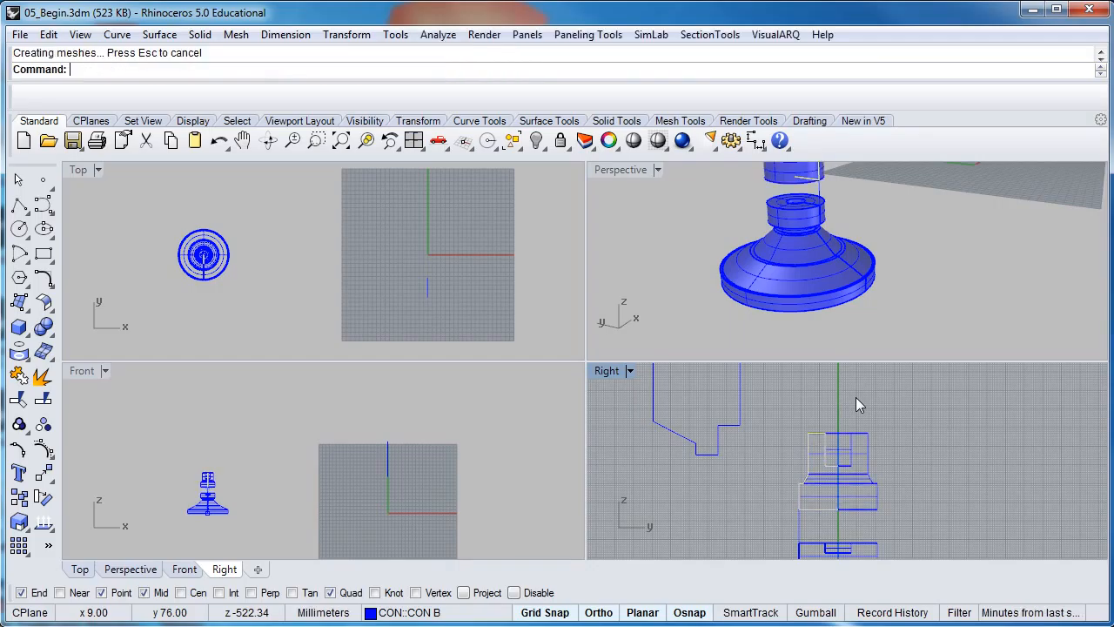
pyautogui.scroll(-5, 852, 313)
pyautogui.scroll(5, 852, 318)
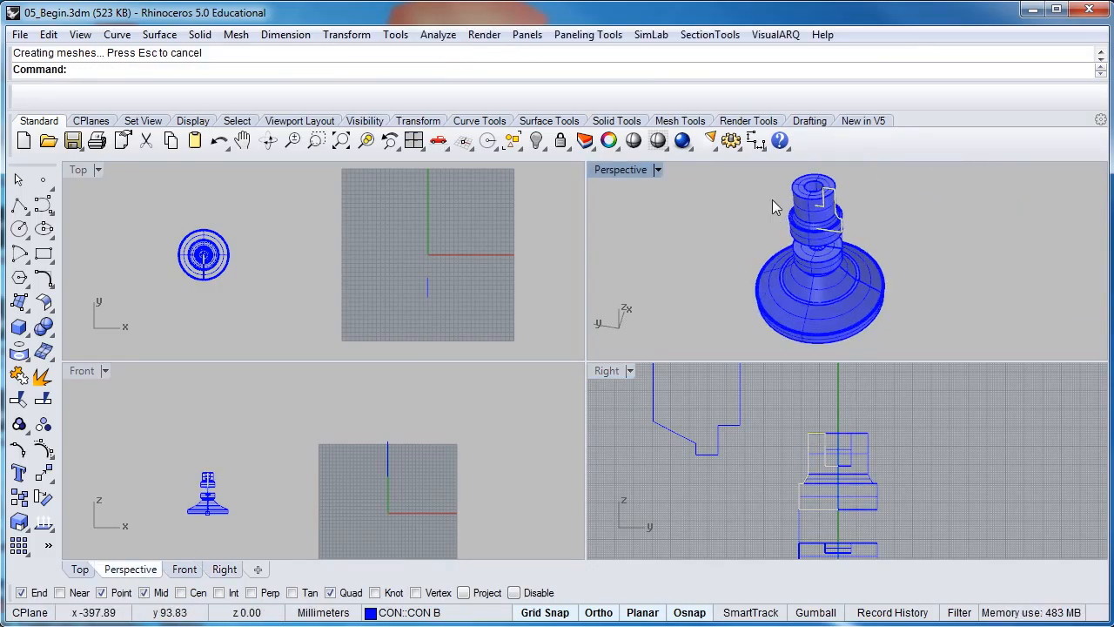
# Maximize and orbit the Perspective view around the stacked parts, then bring up the Layers panel
pyautogui.doubleClick(636, 174)
pyautogui.moveTo(634, 183); pyautogui.dragTo(423, 367, button='right')
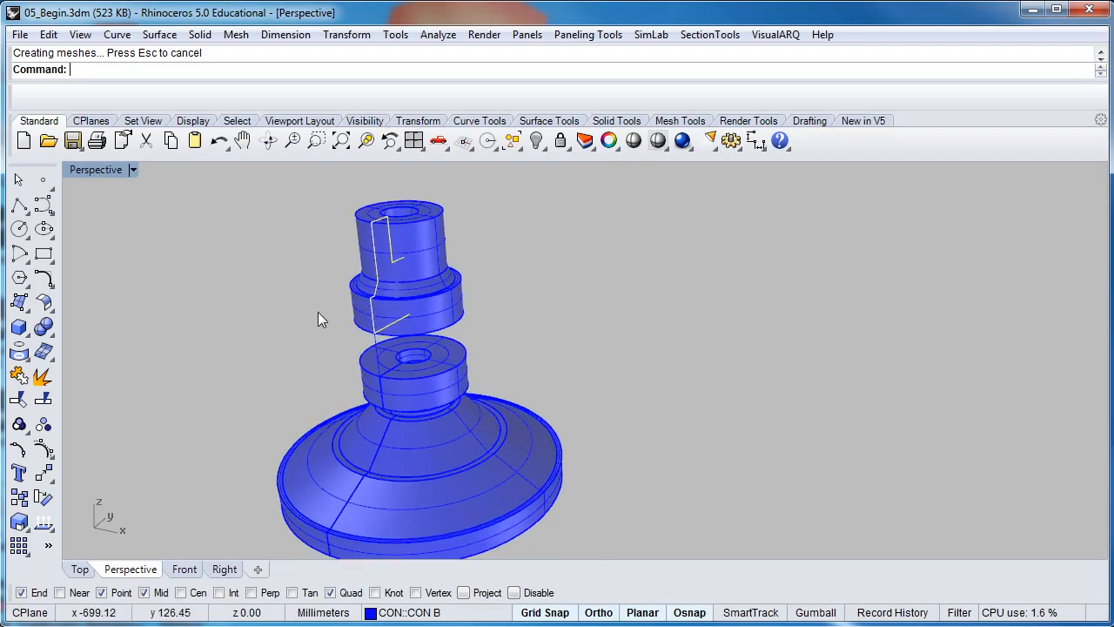
pyautogui.moveTo(316, 312); pyautogui.dragTo(381, 315, button='right')
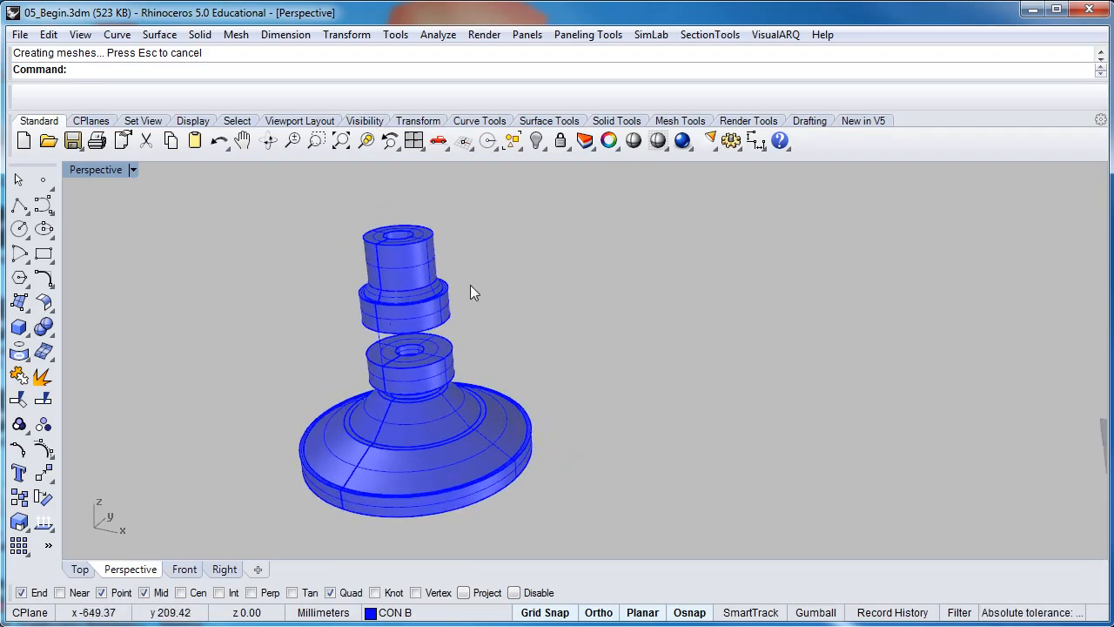
pyautogui.rightClick(396, 613)
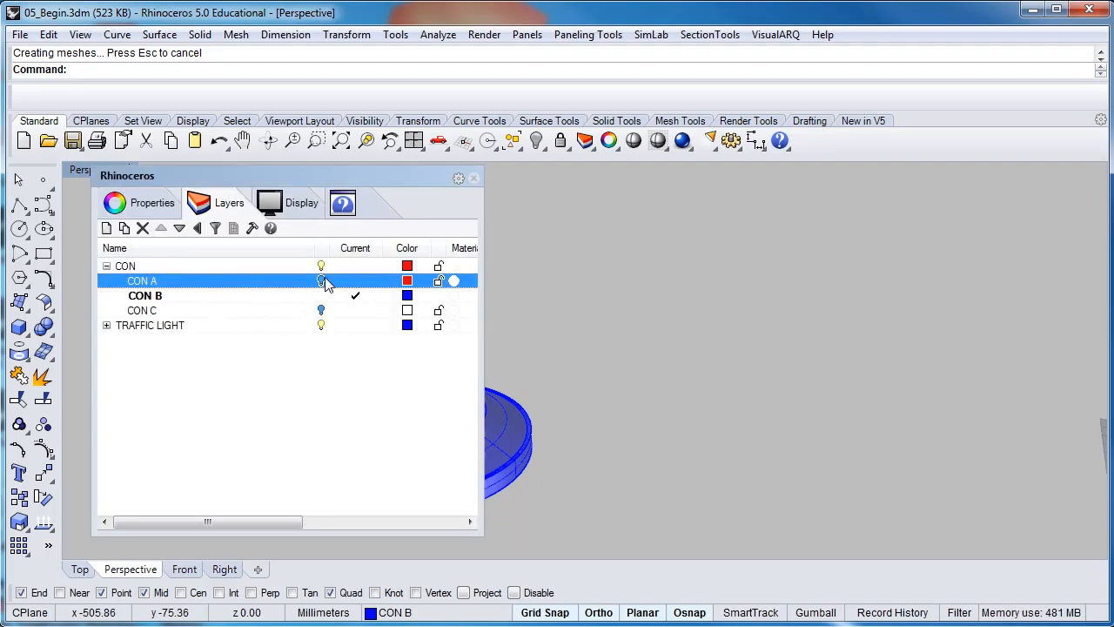
# Close the Layers panel and select the base, inner collar and upper cylinder to inspect them
pyautogui.click(474, 178)
pyautogui.moveTo(403, 354); pyautogui.dragTo(369, 364, button='right')
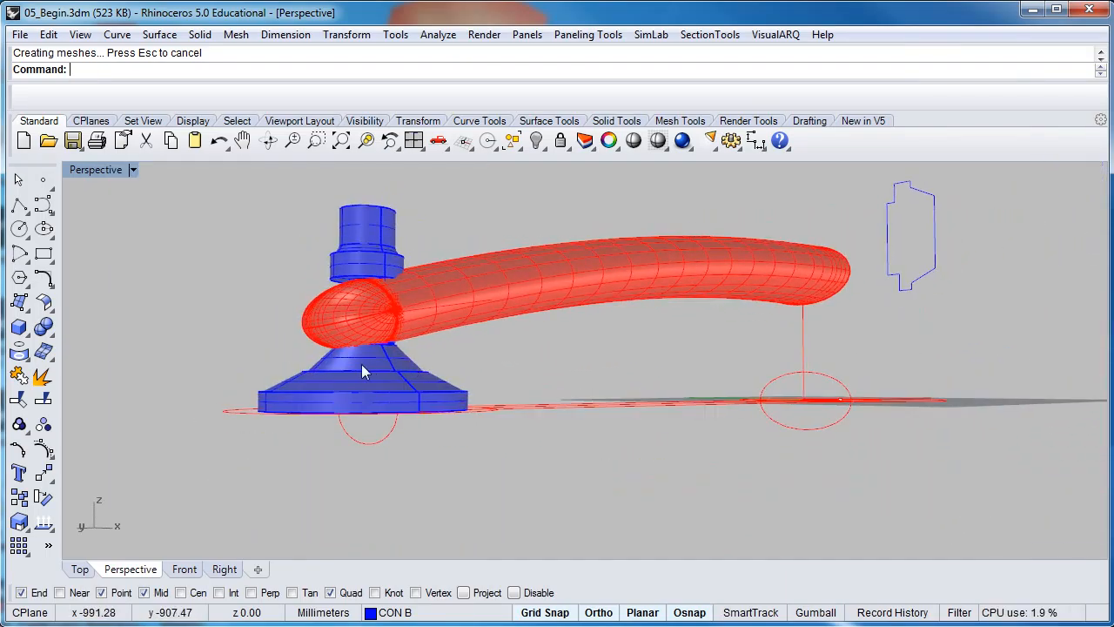
pyautogui.click(365, 389)
pyautogui.click(372, 361)
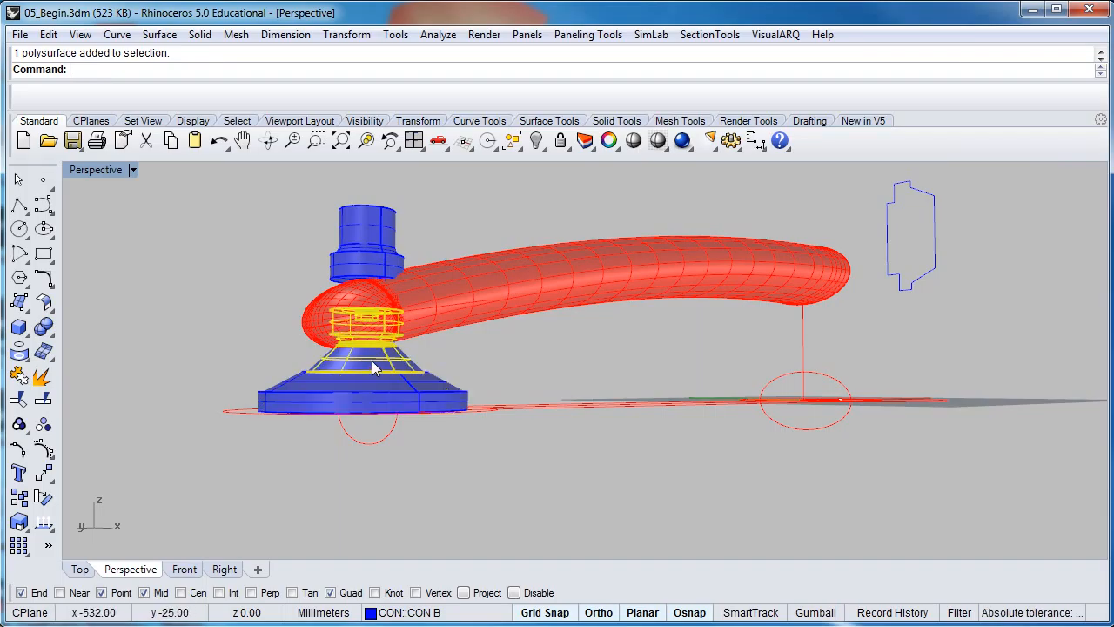
pyautogui.moveTo(358, 312)
pyautogui.mouseDown(button='right')
pyautogui.moveTo(356, 340)
pyautogui.moveTo(354, 319)
pyautogui.mouseUp(button='right')
pyautogui.click(353, 319)
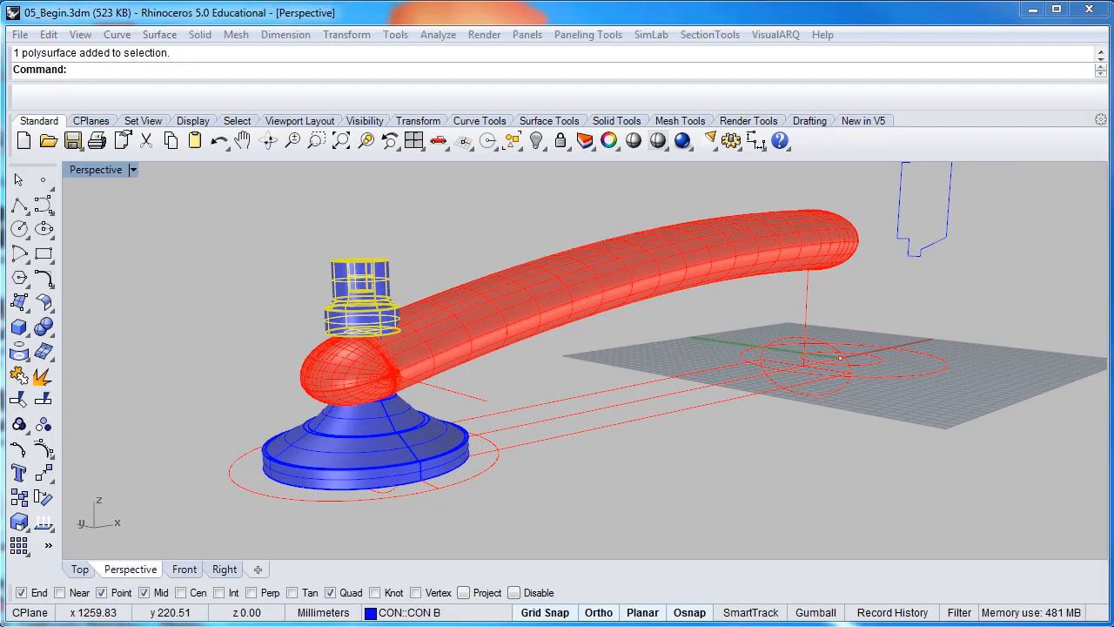
# Check the reference photo, zoom out to fit the pipe, and select the blue profile curve
pyautogui.moveTo(1113, 7)
pyautogui.mouseDown()
pyautogui.moveTo(535, 14)
pyautogui.moveTo(1113, 15)
pyautogui.mouseUp()
pyautogui.click(467, 221)
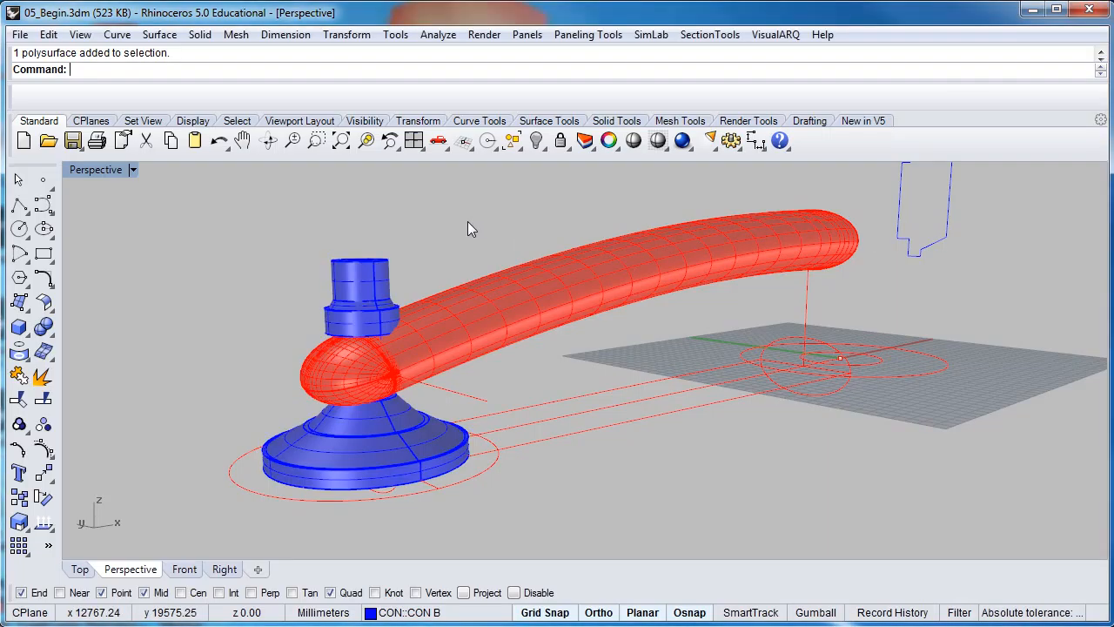
pyautogui.scroll(-2, 467, 221)
pyautogui.keyDown('shift'); pyautogui.moveTo(468, 222); pyautogui.dragTo(452, 273, button='right'); pyautogui.keyUp('shift')
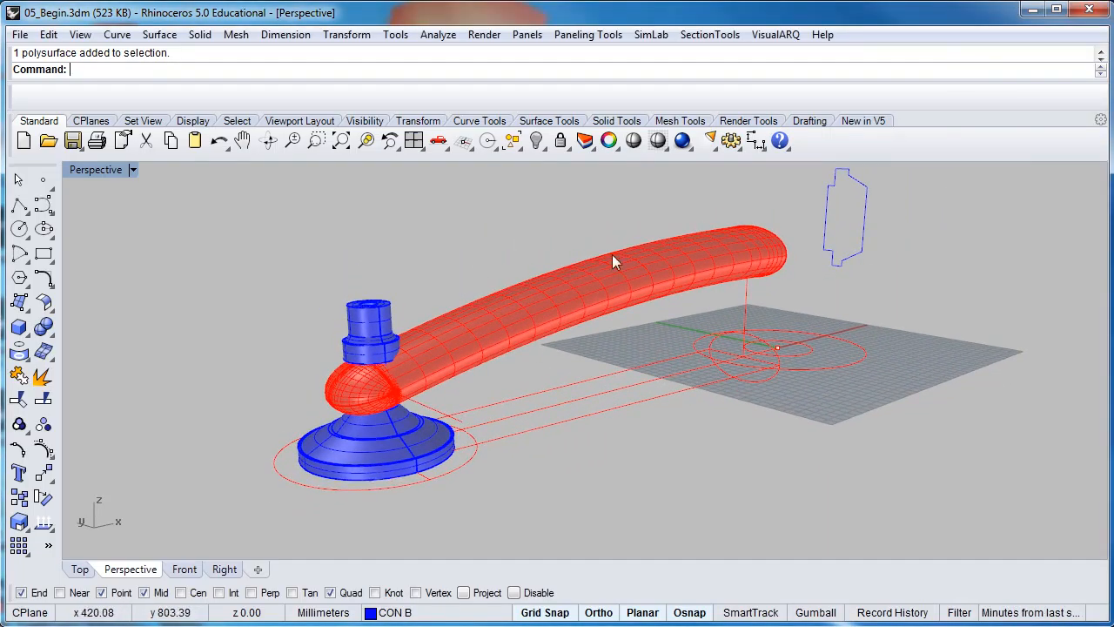
pyautogui.click(829, 248)
pyautogui.moveTo(828, 244); pyautogui.dragTo(627, 331, button='right')
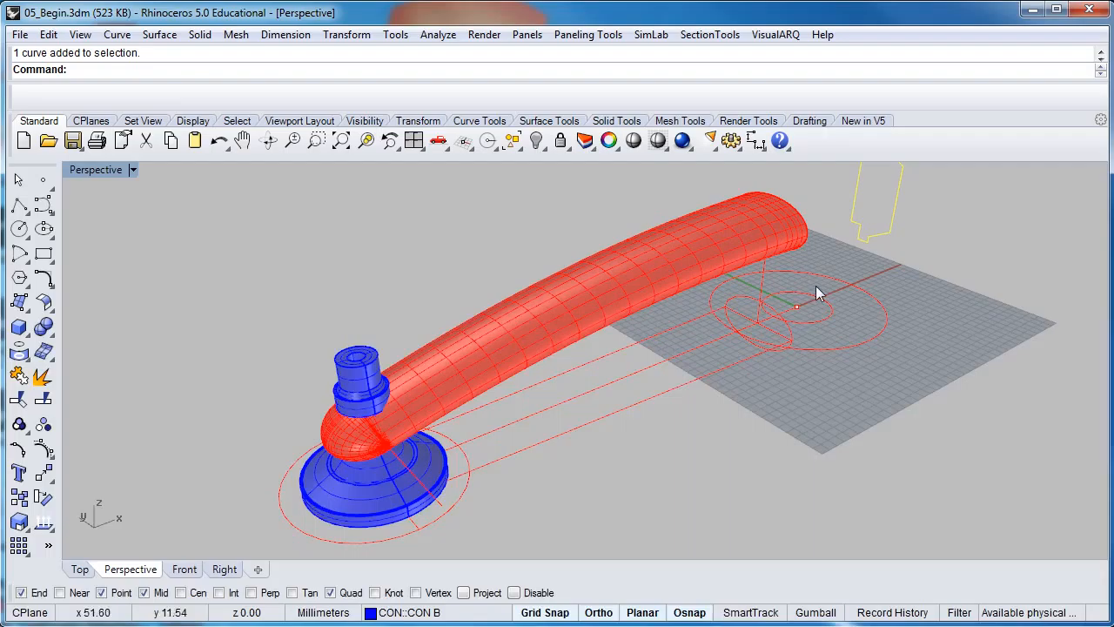
# Restore the four-viewport layout and make the Right view active
pyautogui.doubleClick(111, 169)
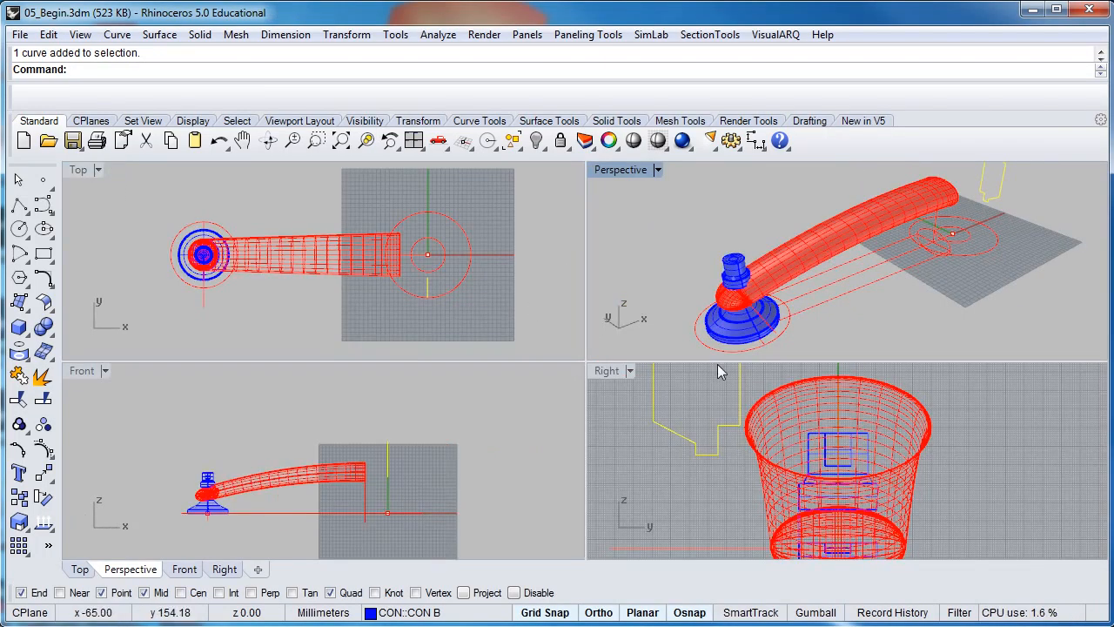
pyautogui.click(711, 417)
pyautogui.scroll(-5, 711, 417)
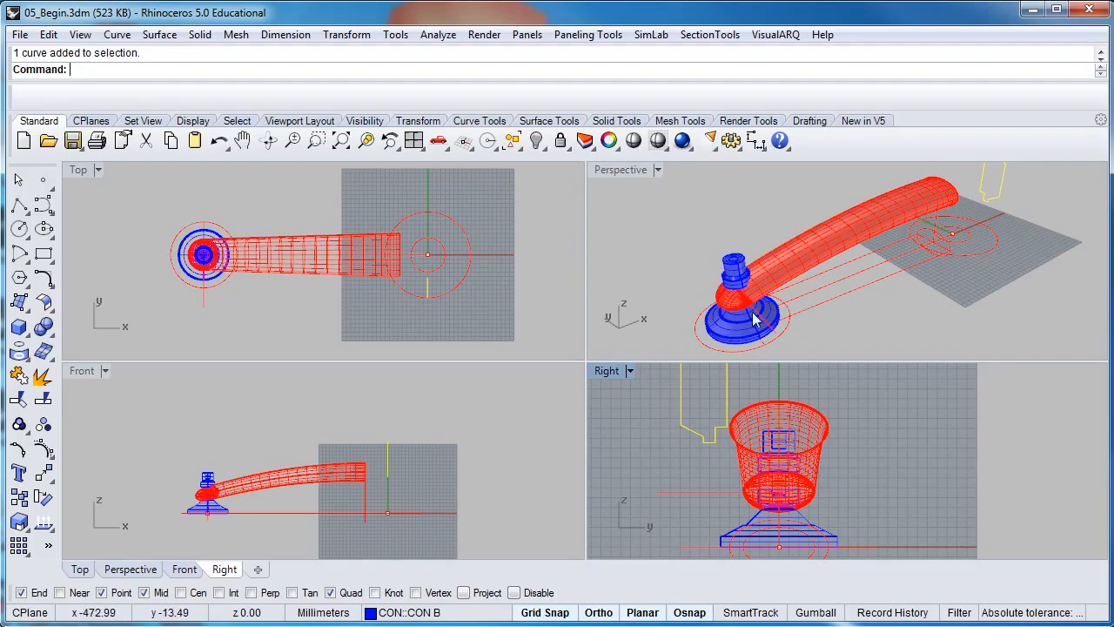
# Turn off the CON A layer to hide the red pipe and move the Layers panel off the Top view
pyautogui.rightClick(371, 612)
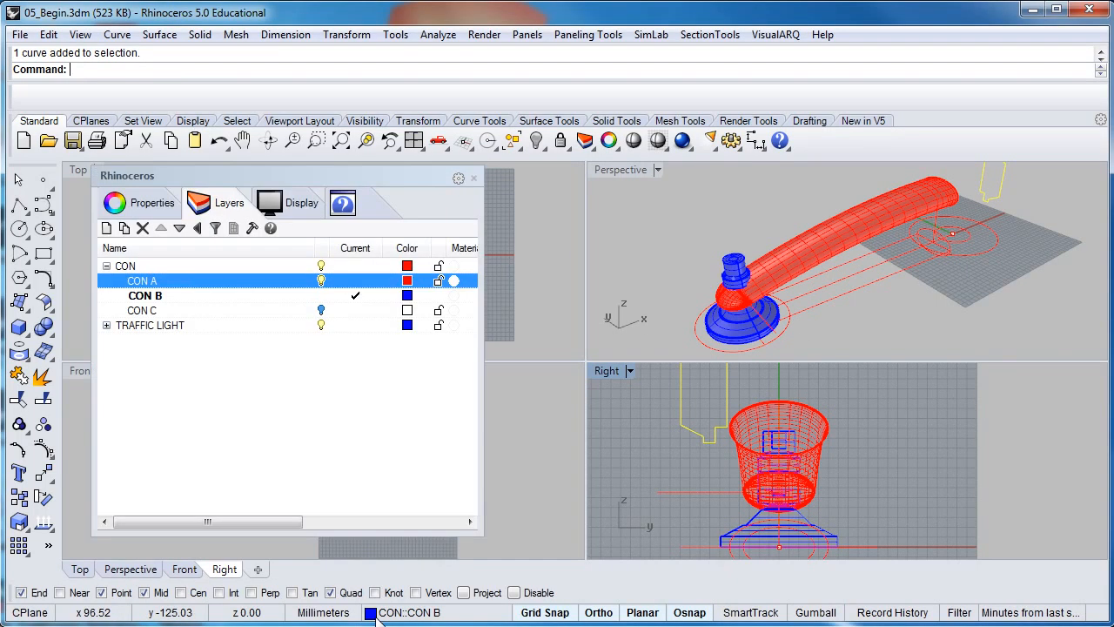
pyautogui.click(321, 280)
pyautogui.moveTo(773, 478); pyautogui.dragTo(769, 507, button='right')
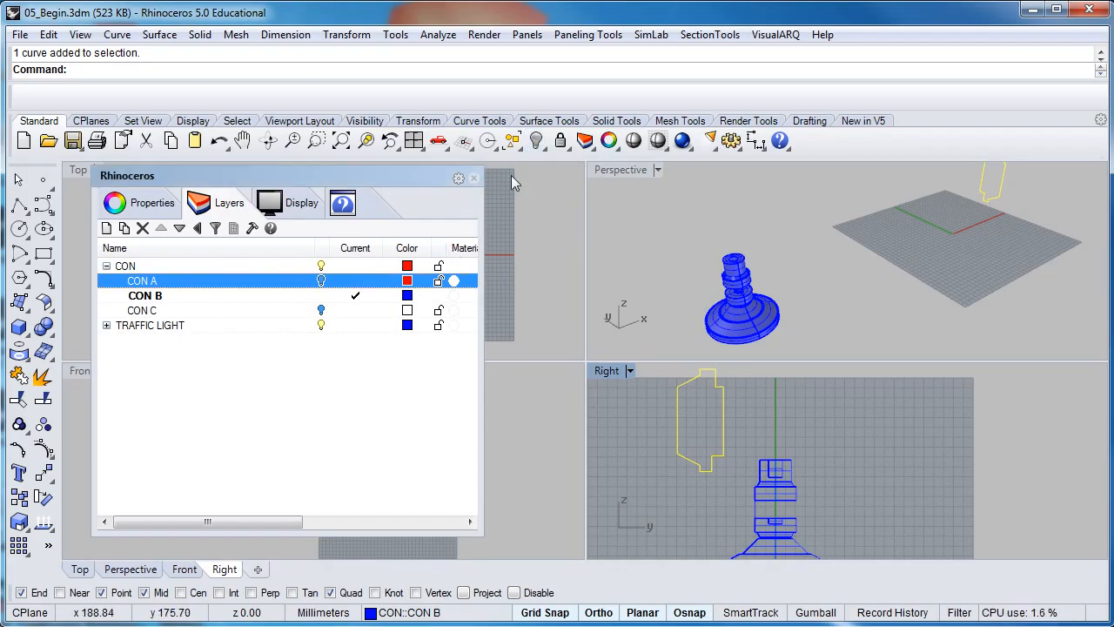
pyautogui.rightClick(536, 140)
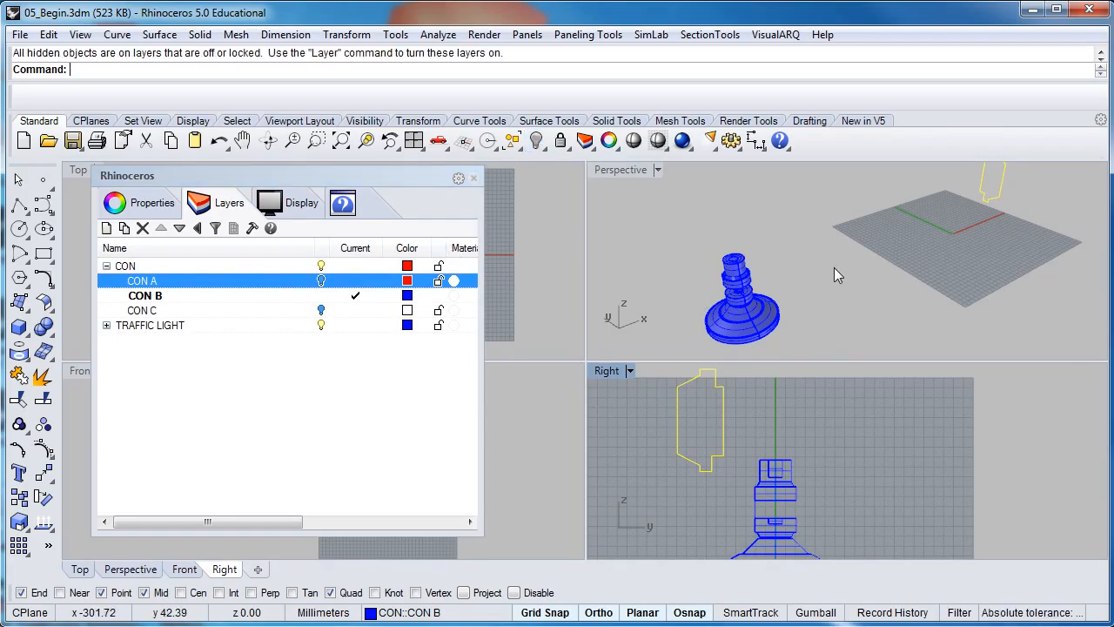
pyautogui.moveTo(834, 267); pyautogui.dragTo(799, 264, button='right')
pyautogui.moveTo(366, 182); pyautogui.dragTo(382, 321)
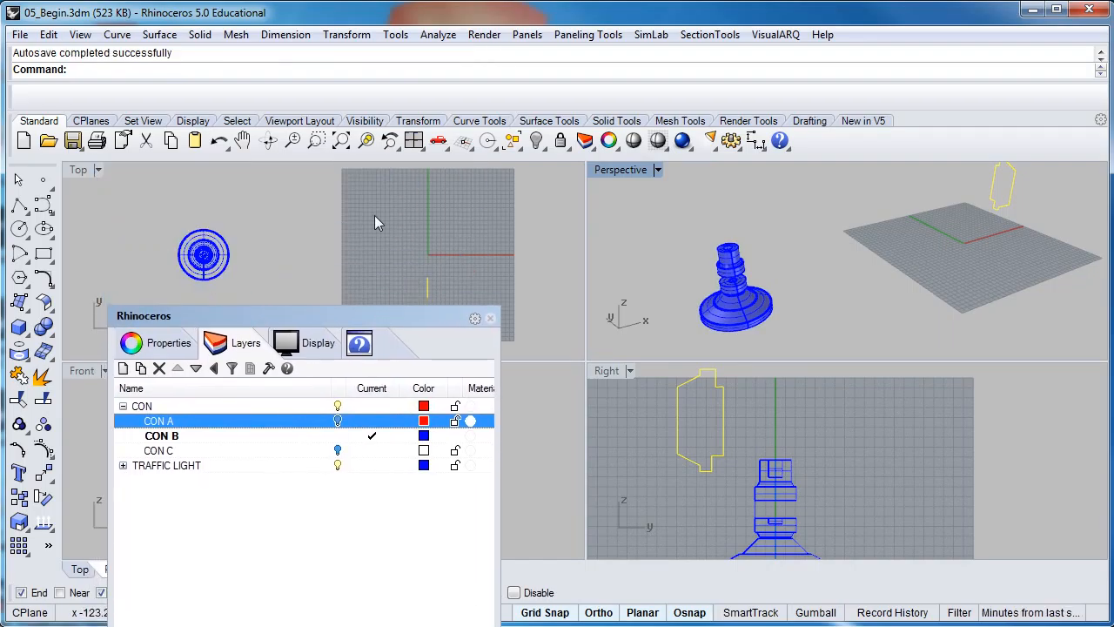
# Start Revolve on the profile curve and set the axis start at the origin in Top
pyautogui.rightClick(249, 75)
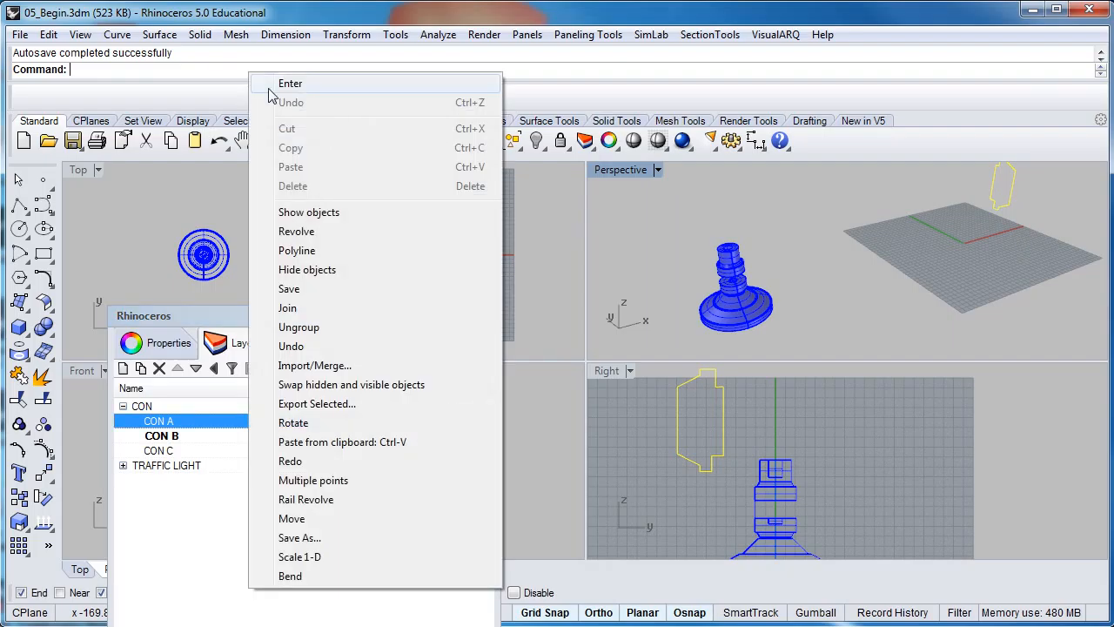
pyautogui.click(297, 231)
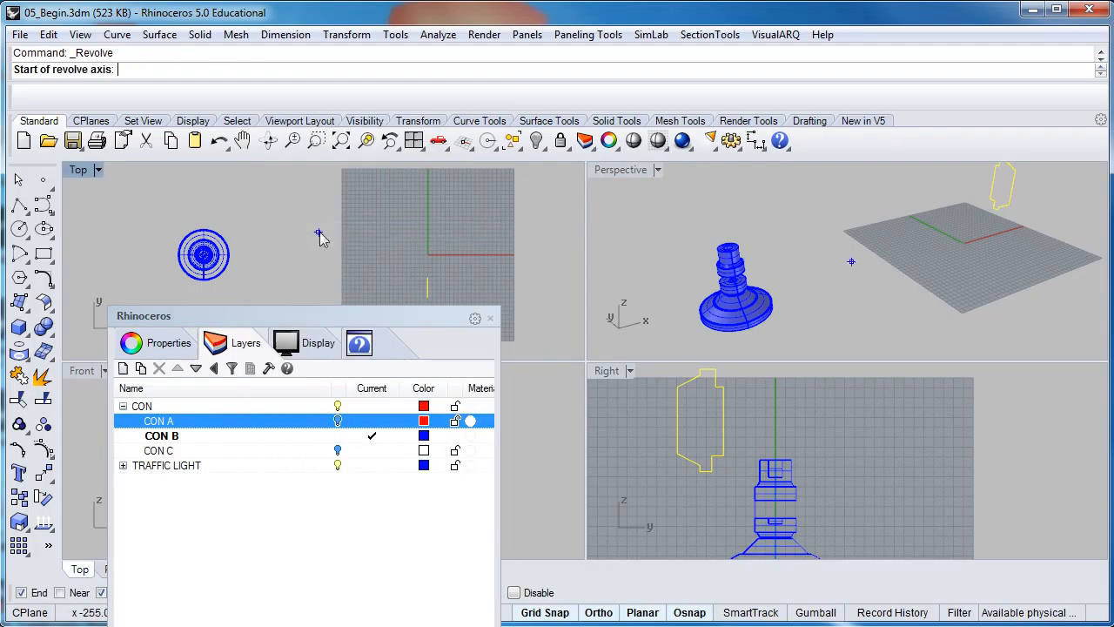
pyautogui.scroll(4, 410, 266)
pyautogui.scroll(3, 426, 252)
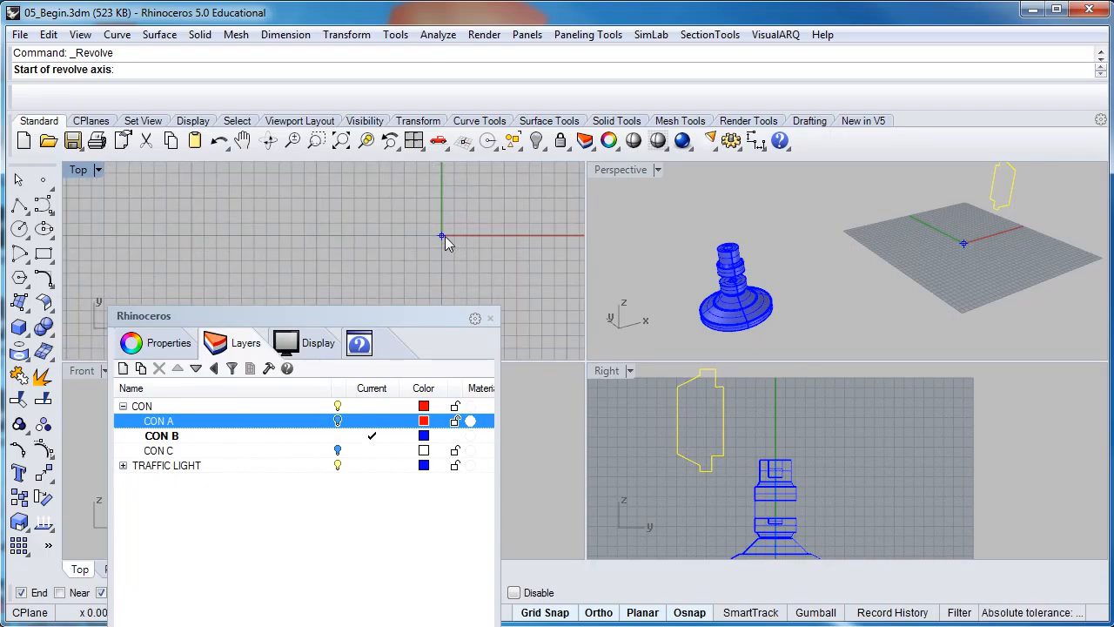
pyautogui.scroll(2, 445, 236)
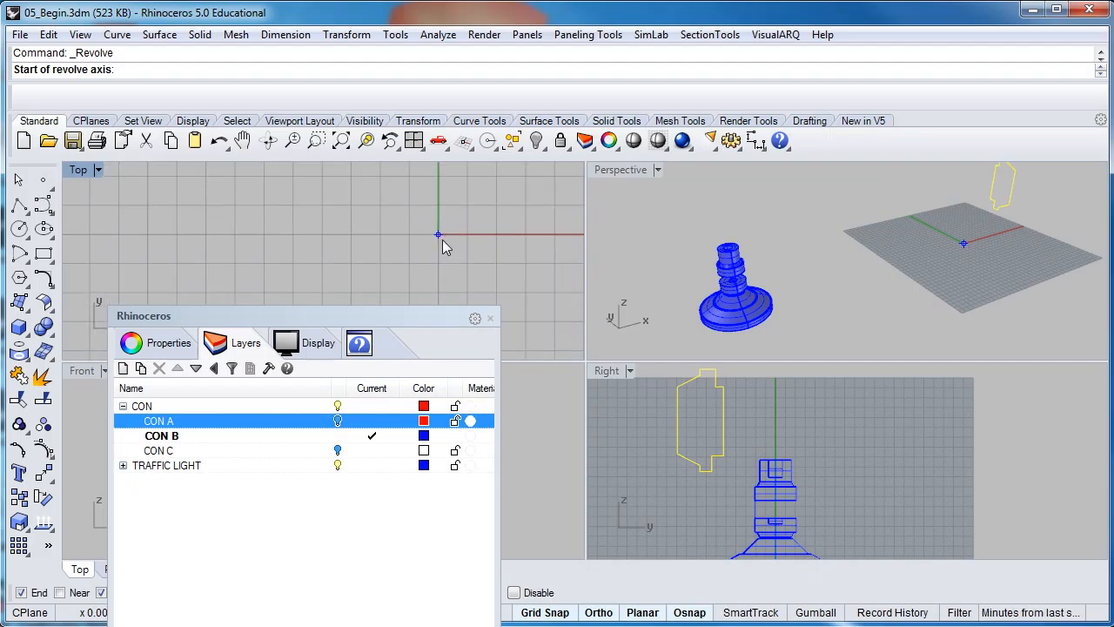
pyautogui.moveTo(442, 246); pyautogui.dragTo(375, 265, button='right')
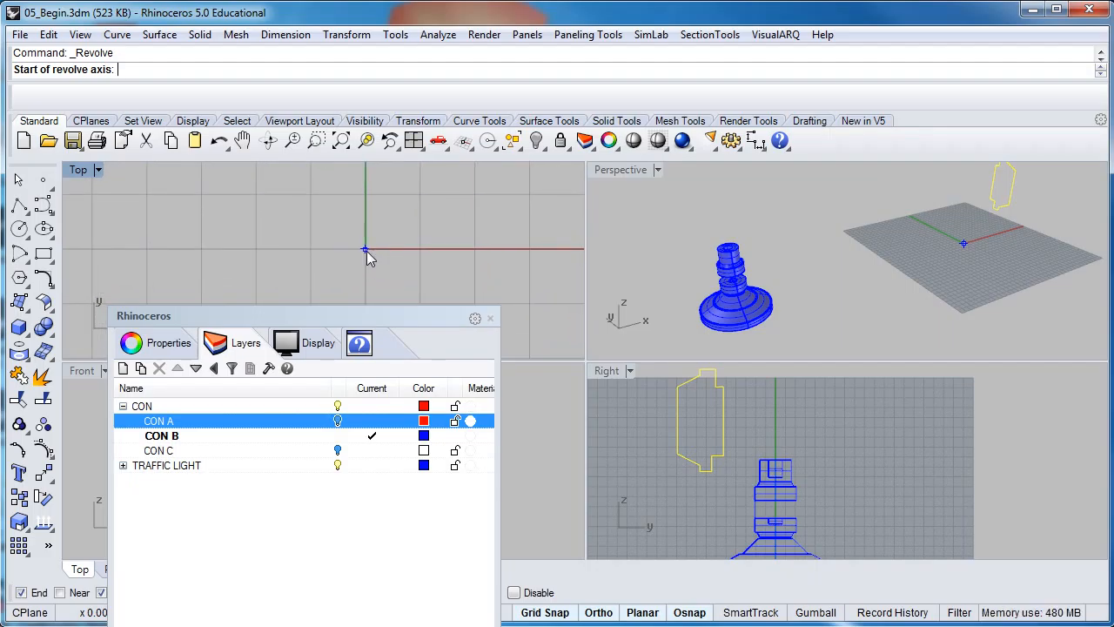
pyautogui.click(365, 249)
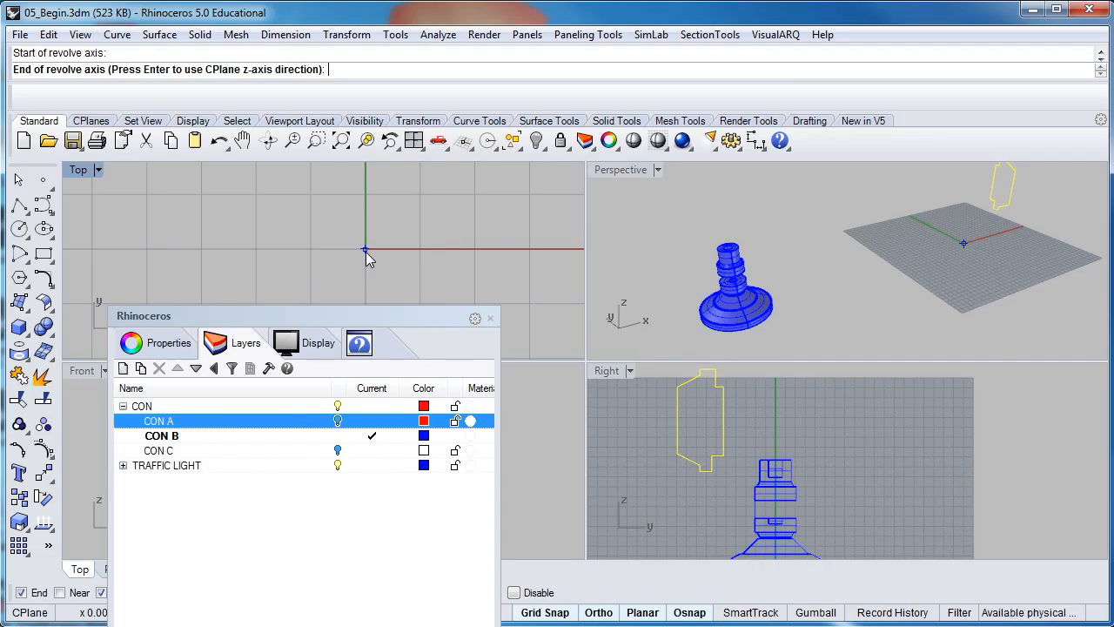
# Set the axis end straight above the origin in Right and revolve the full 360°
pyautogui.scroll(-4, 851, 513)
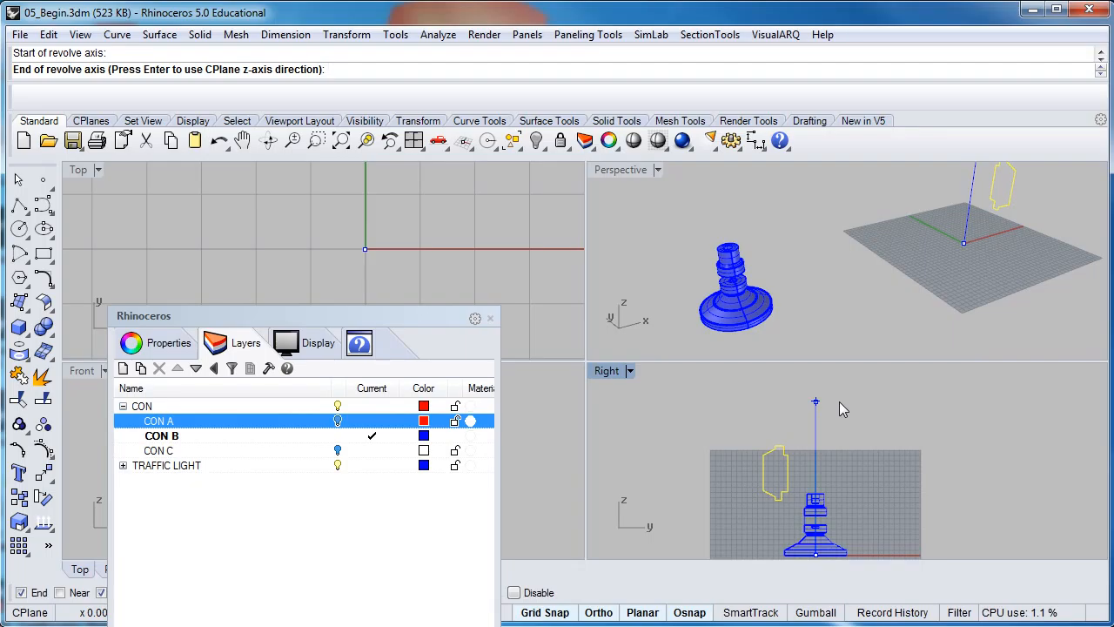
pyautogui.scroll(-3, 831, 403)
pyautogui.moveTo(771, 398)
pyautogui.mouseDown(button='right')
pyautogui.moveTo(799, 398)
pyautogui.moveTo(780, 397)
pyautogui.mouseUp(button='right')
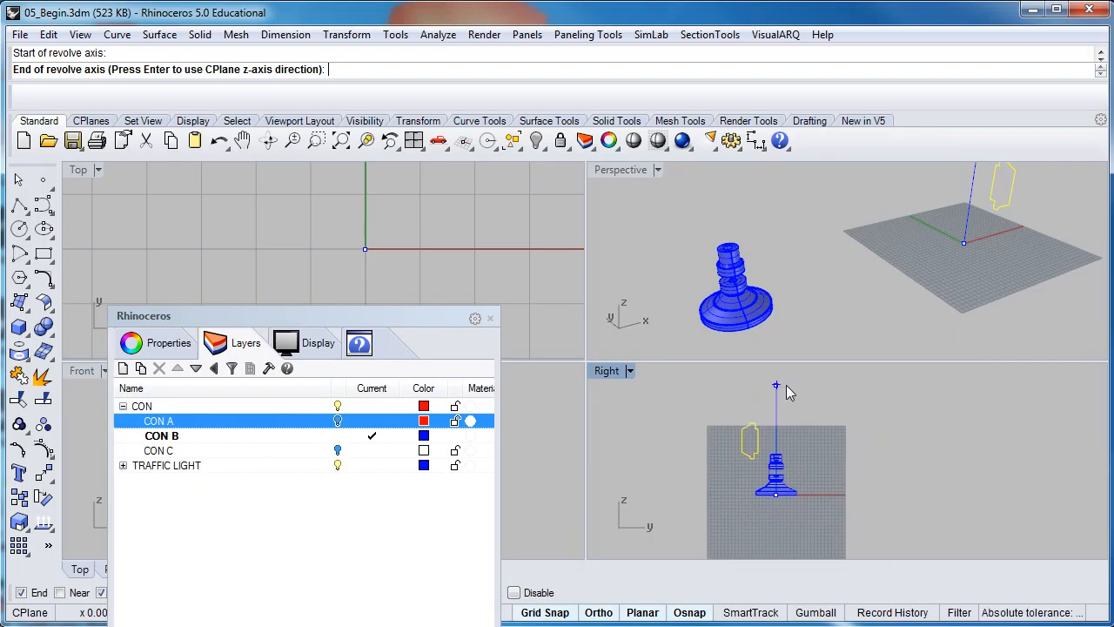
pyautogui.click(787, 388)
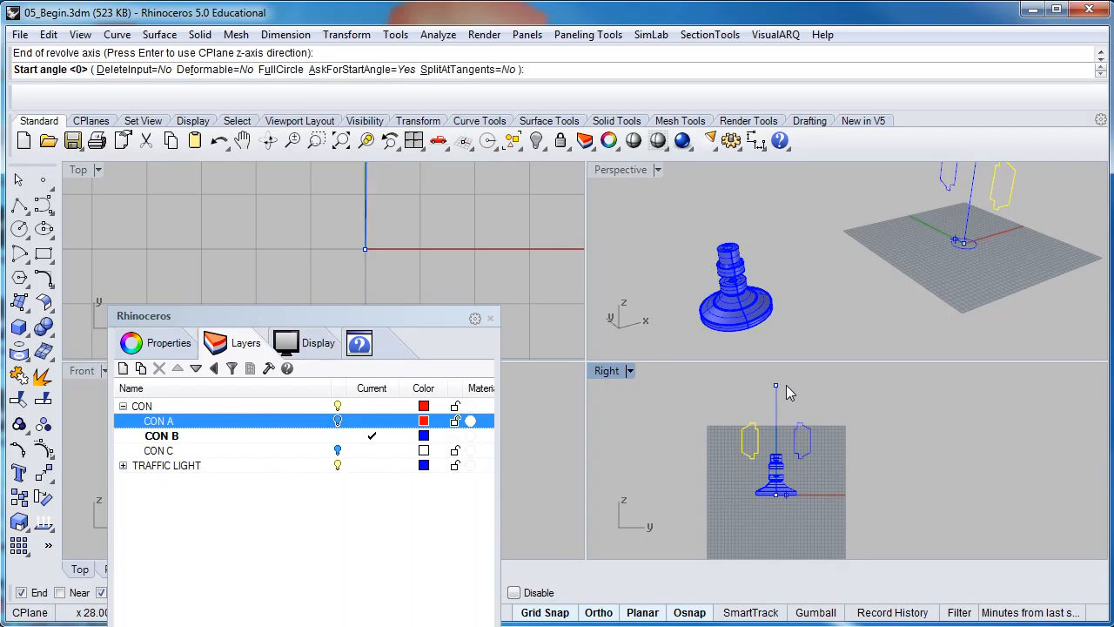
pyautogui.press('Return')
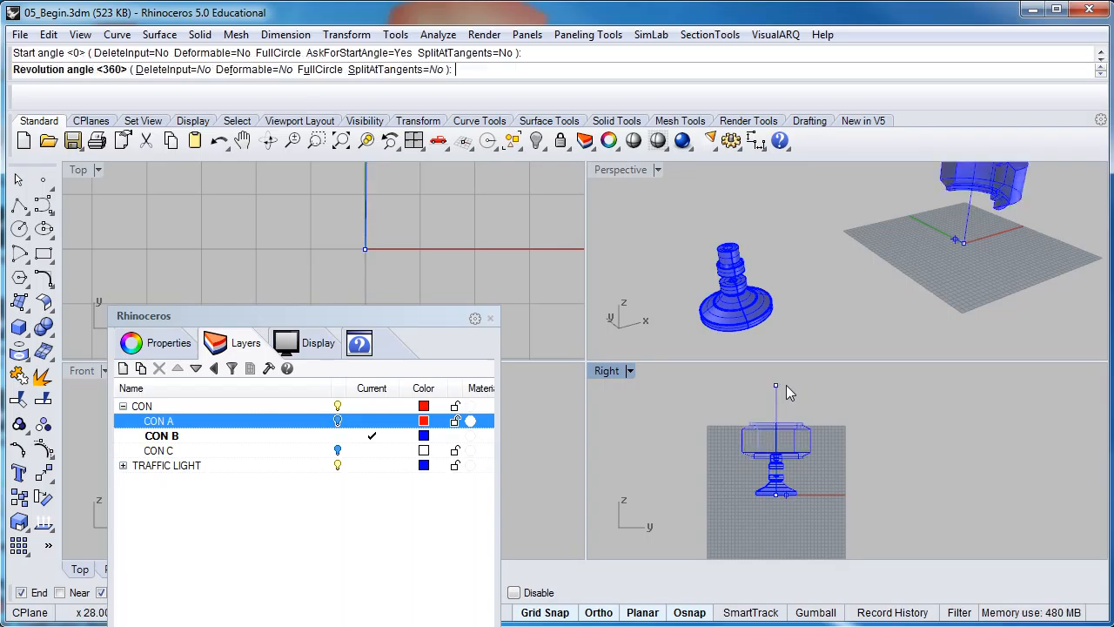
pyautogui.press('Return')
pyautogui.moveTo(853, 248); pyautogui.dragTo(870, 264, button='right')
pyautogui.scroll(-5, 823, 244)
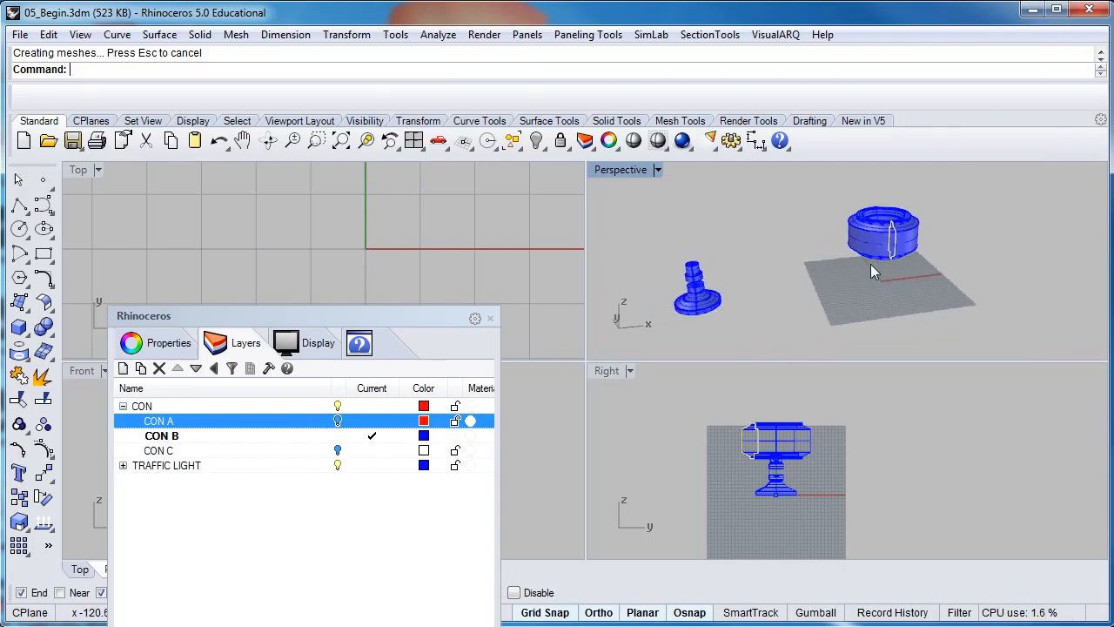
pyautogui.scroll(1, 871, 266)
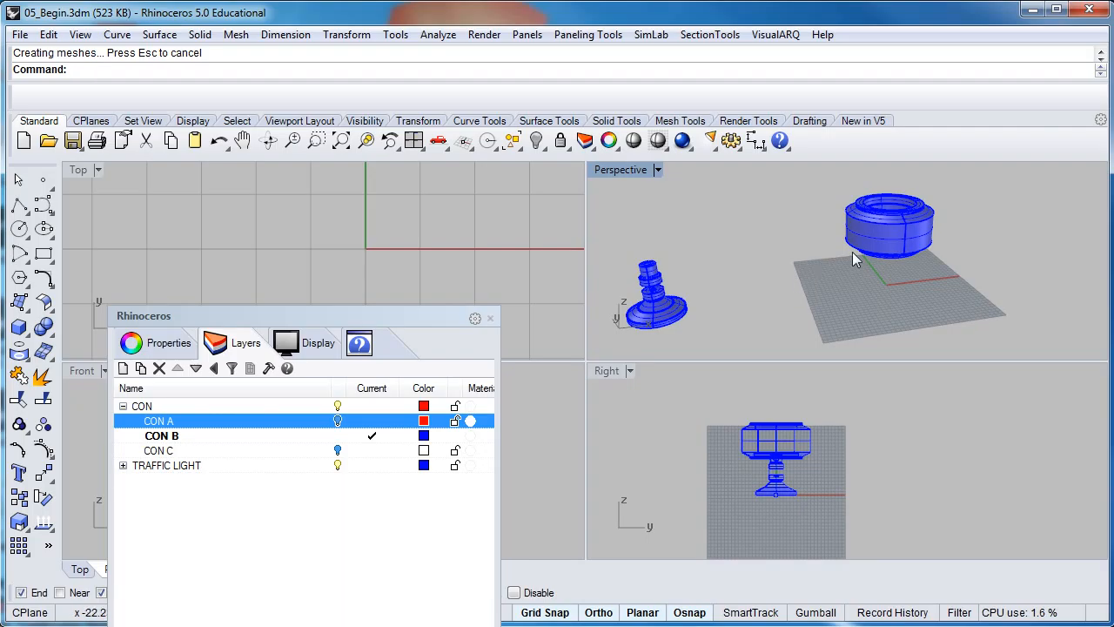
pyautogui.scroll(1, 849, 252)
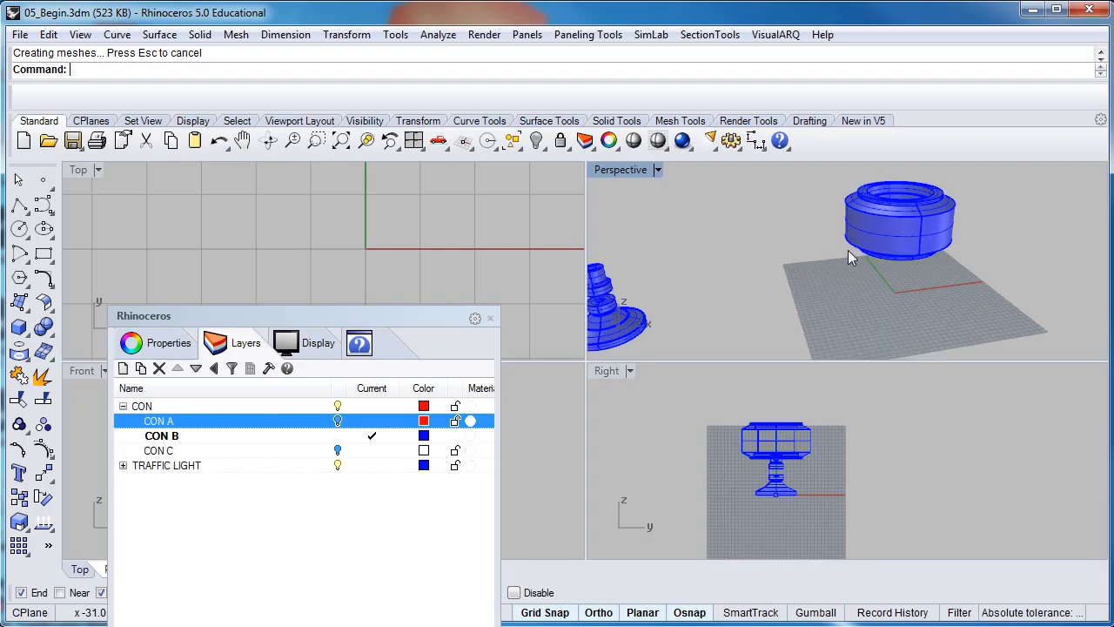
pyautogui.click(160, 35)
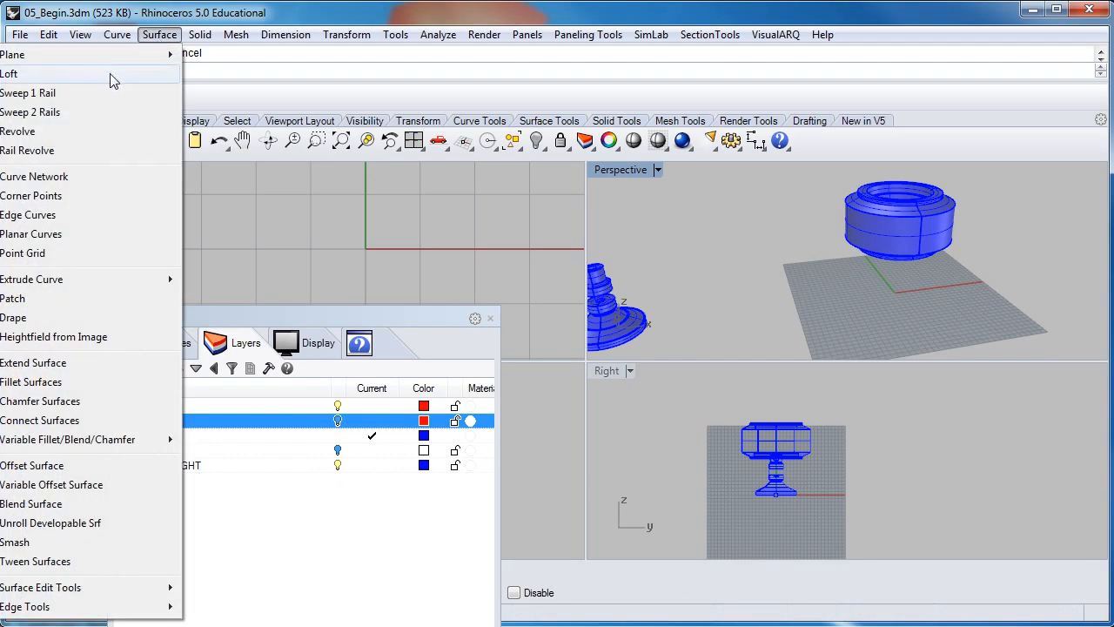
pyautogui.click(695, 252)
pyautogui.moveTo(695, 252); pyautogui.dragTo(802, 276, button='right')
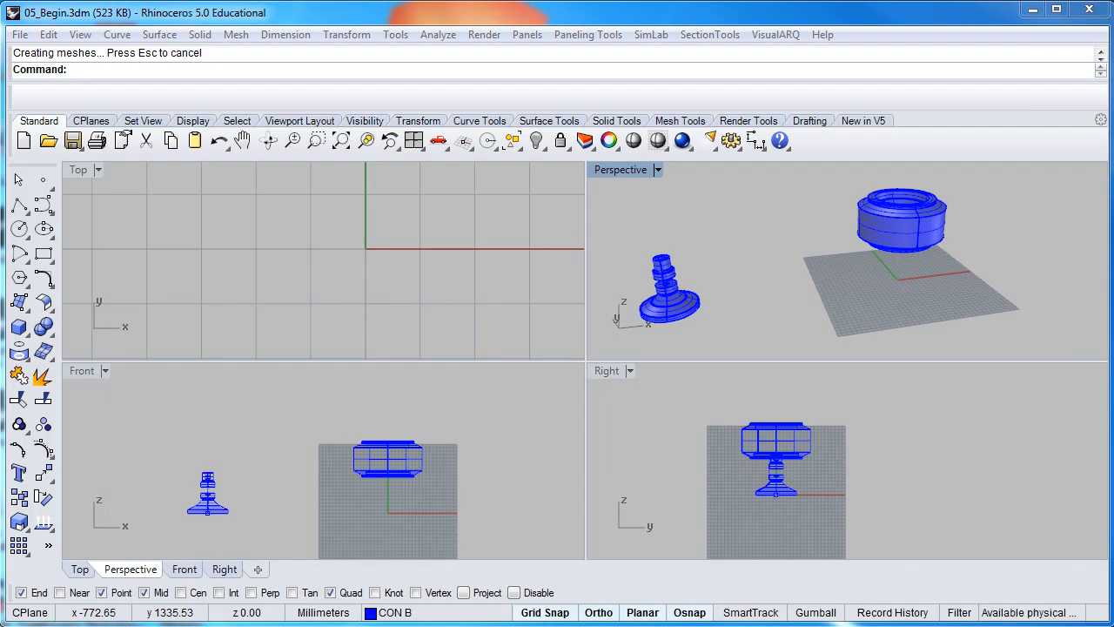
# Orbit and zoom Perspective to enlarge the lamp base, and frame the lamp assembly in Right
pyautogui.moveTo(706, 302); pyautogui.dragTo(753, 235, button='right')
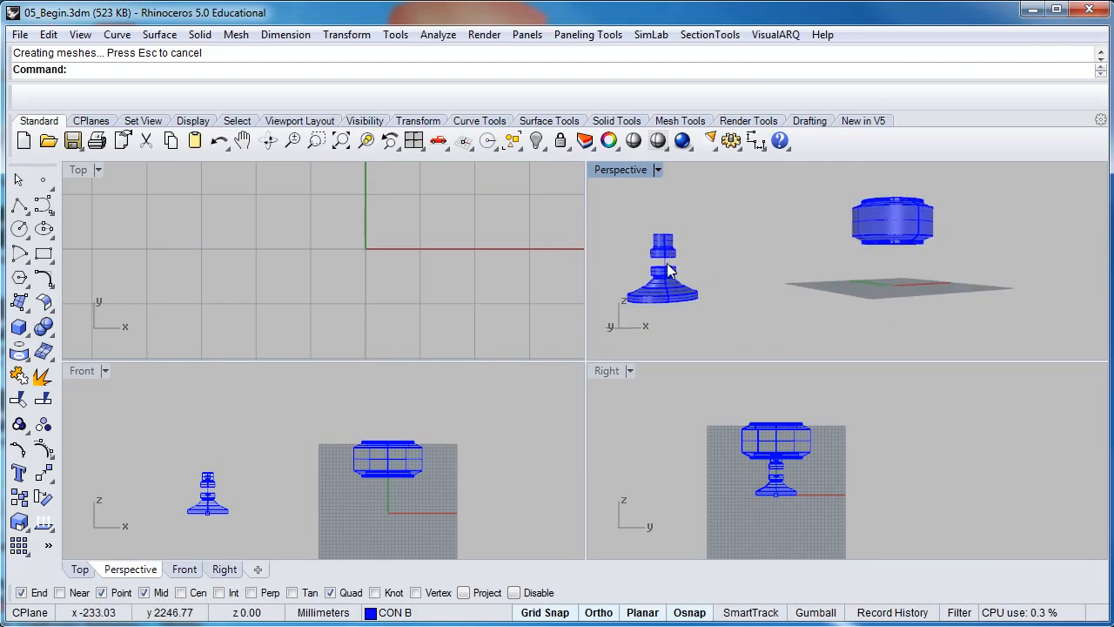
pyautogui.scroll(3, 667, 271)
pyautogui.scroll(-1, 662, 269)
pyautogui.moveTo(662, 270); pyautogui.dragTo(707, 268, button='right')
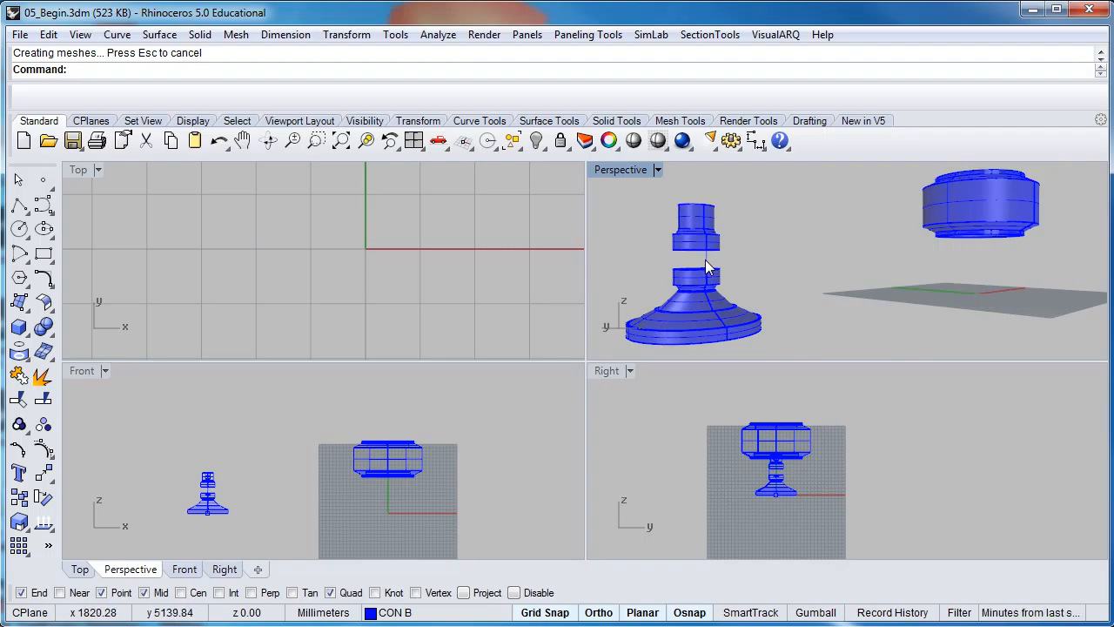
pyautogui.scroll(4, 678, 475)
pyautogui.moveTo(802, 438); pyautogui.dragTo(765, 462, button='right')
pyautogui.scroll(2, 765, 468)
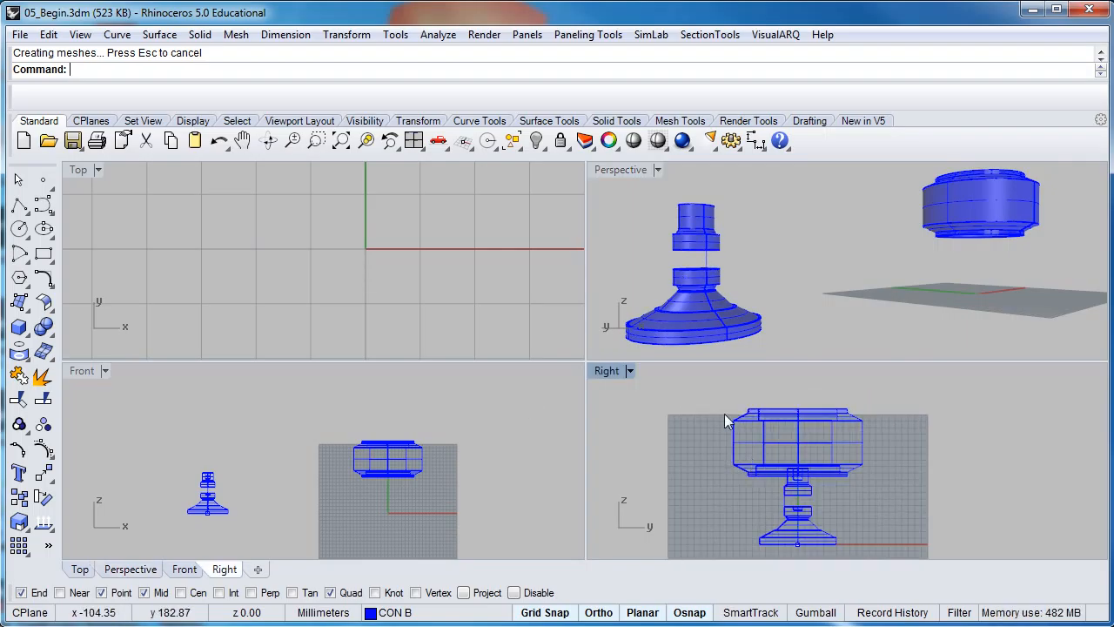
# Select the curve and orbit Perspective to view the stem, collar and housing from above
pyautogui.click(710, 270)
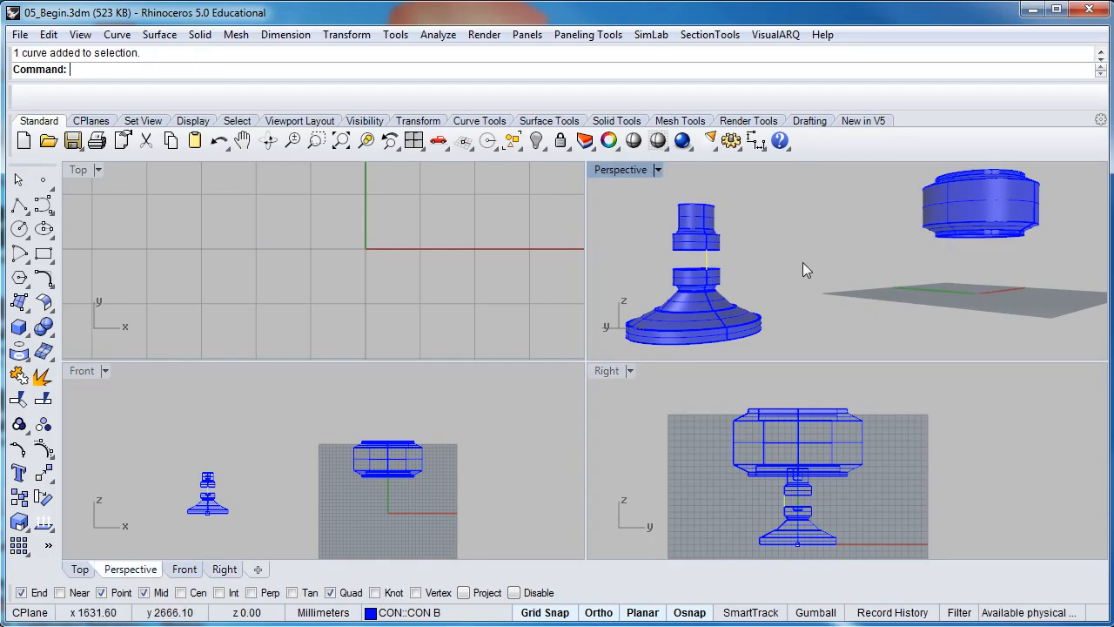
pyautogui.scroll(-1, 802, 262)
pyautogui.moveTo(799, 258); pyautogui.dragTo(764, 280, button='right')
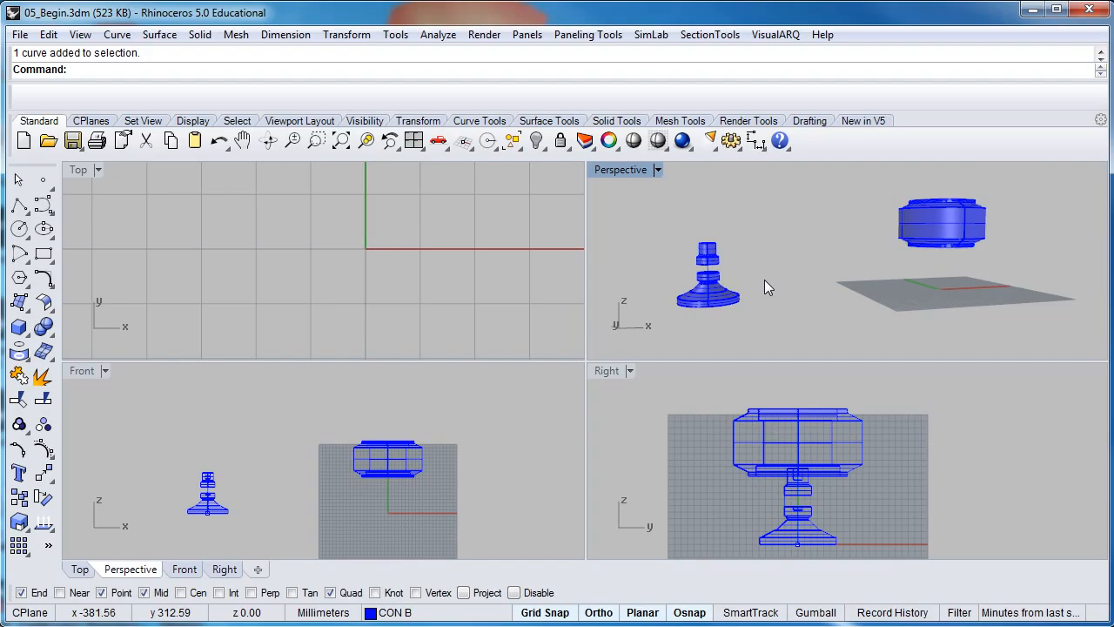
pyautogui.moveTo(764, 280); pyautogui.dragTo(822, 275, button='right')
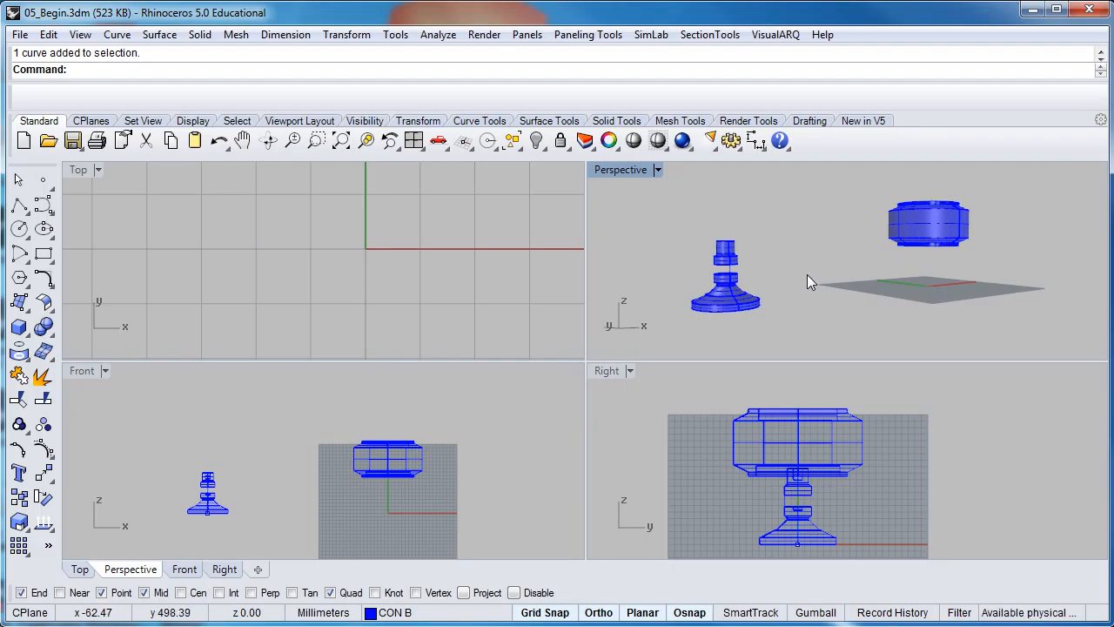
pyautogui.moveTo(655, 238); pyautogui.dragTo(684, 240, button='right')
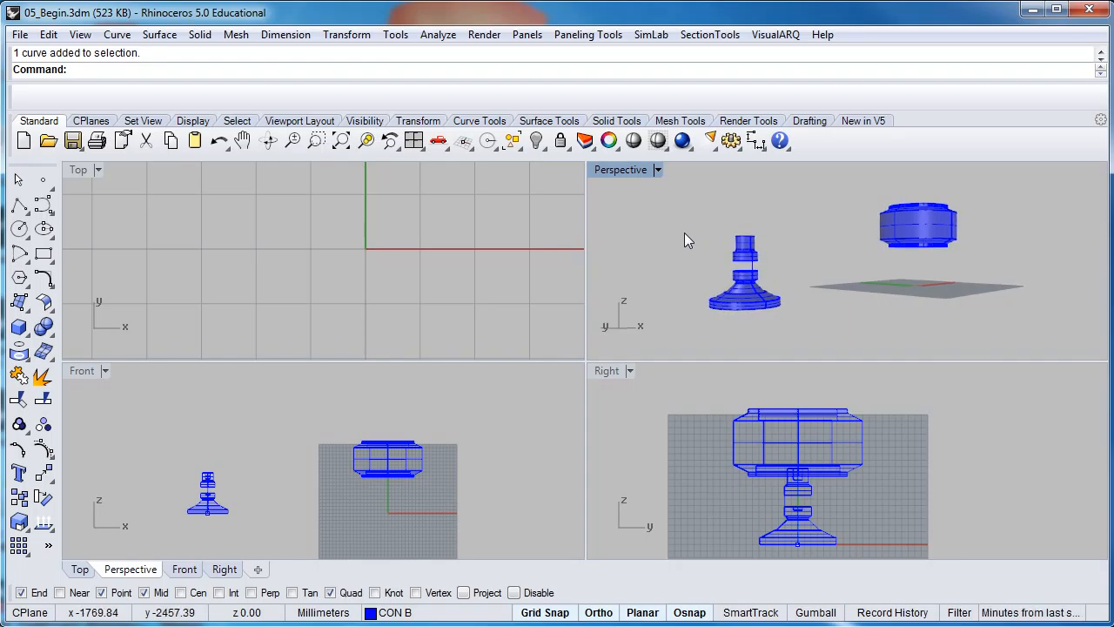
pyautogui.scroll(2, 740, 242)
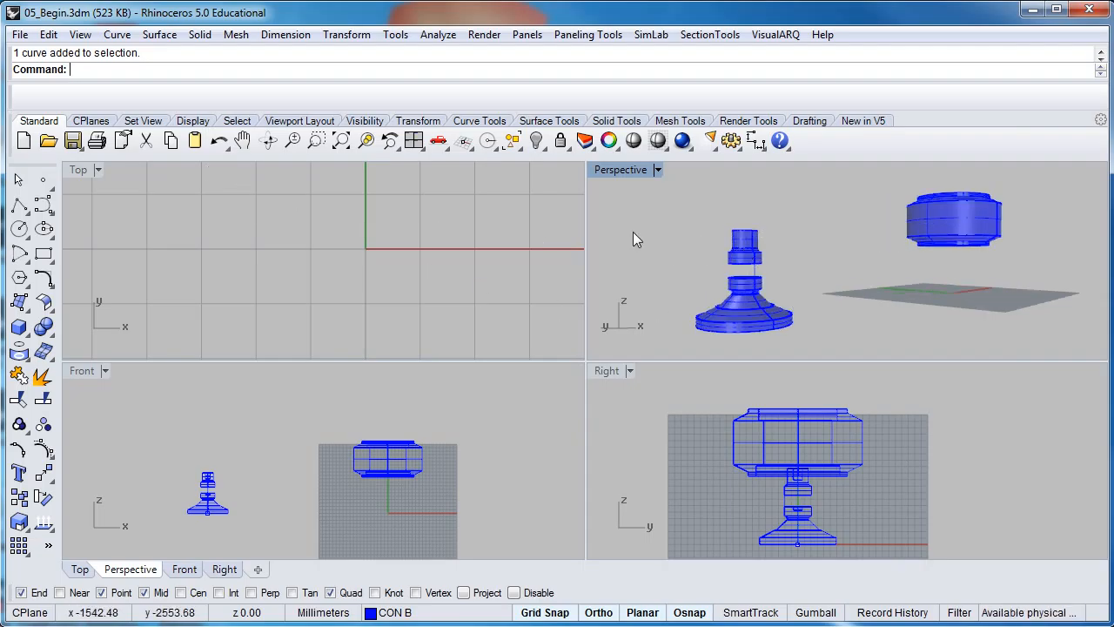
pyautogui.click(20, 35)
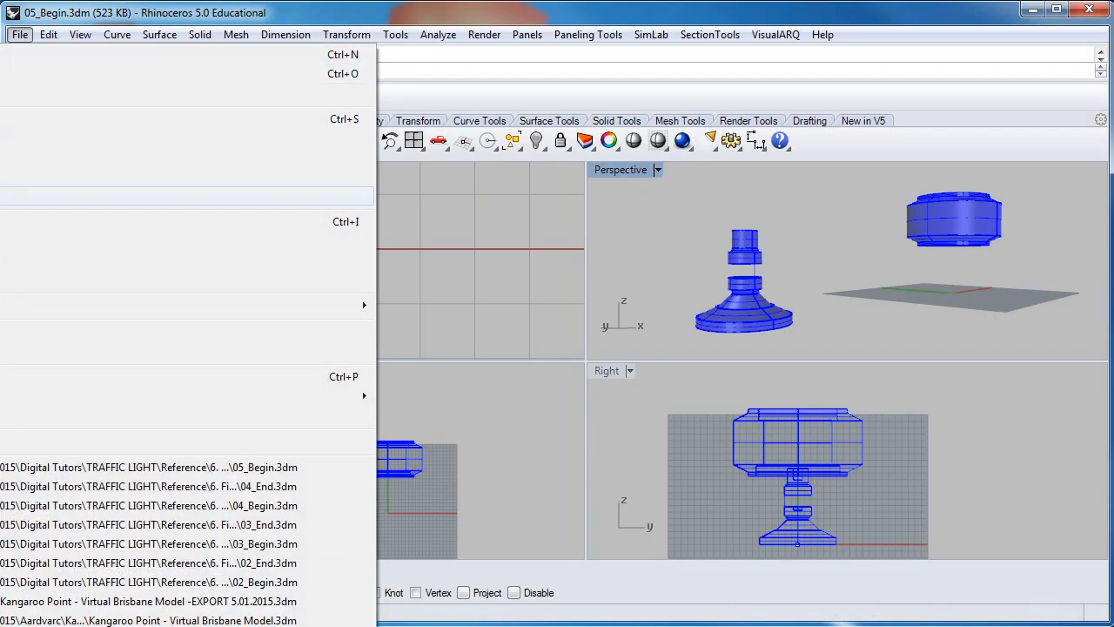
# Import IMPORT A - PIN CONNECTION.3dm, adding yellow pin connectors to the stem and ring housing
pyautogui.click(53, 241)
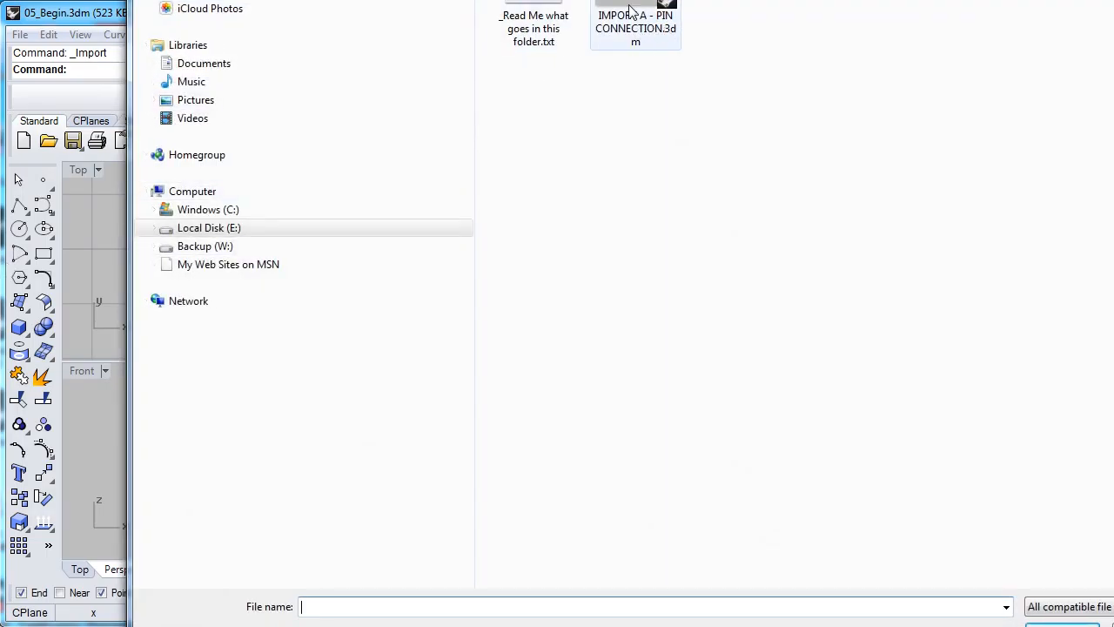
pyautogui.moveTo(629, 4); pyautogui.dragTo(628, 0)
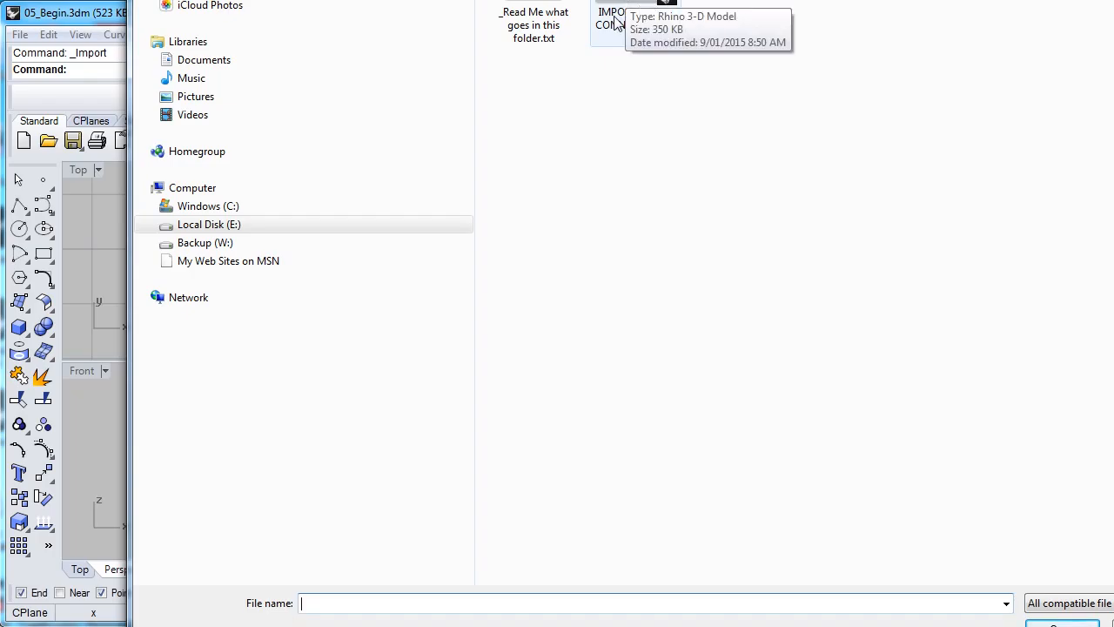
pyautogui.moveTo(651, 0); pyautogui.dragTo(543, 47)
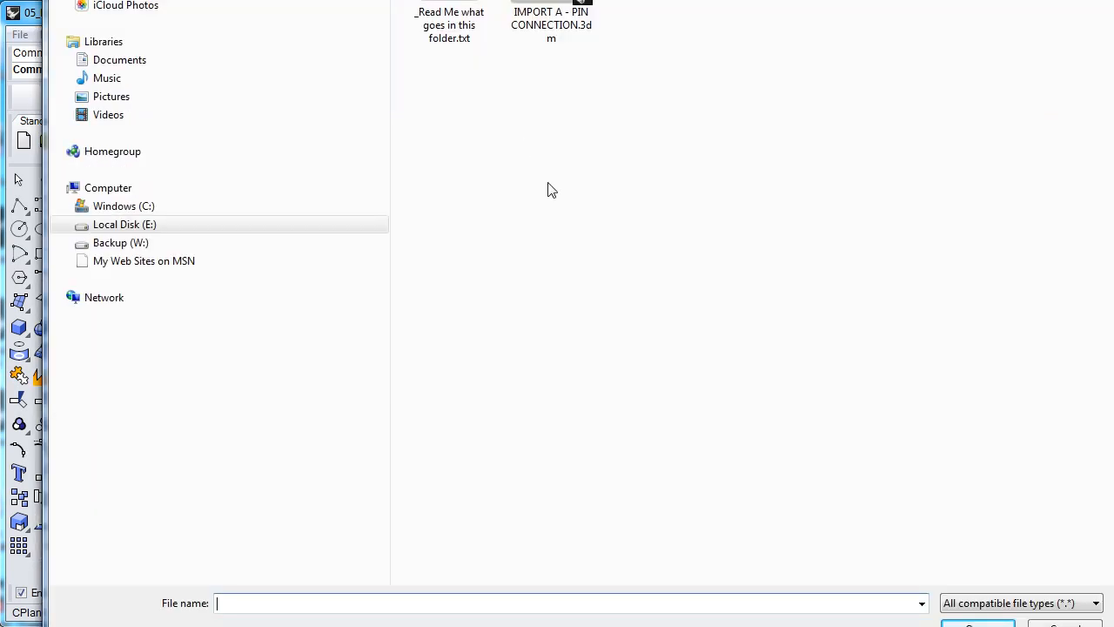
pyautogui.click(547, 2)
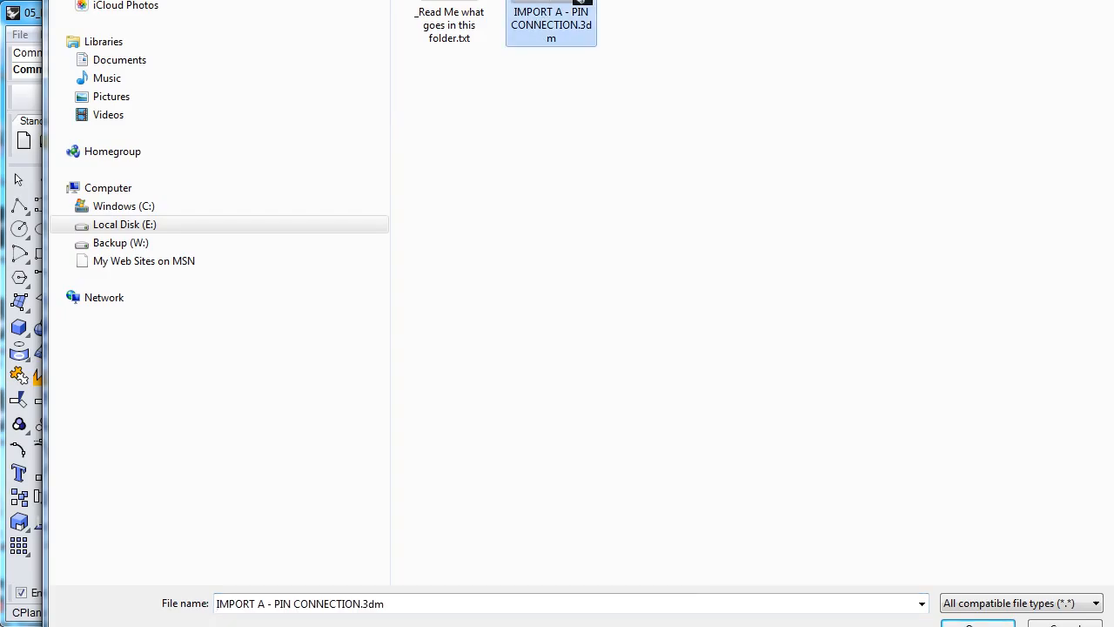
pyautogui.click(973, 625)
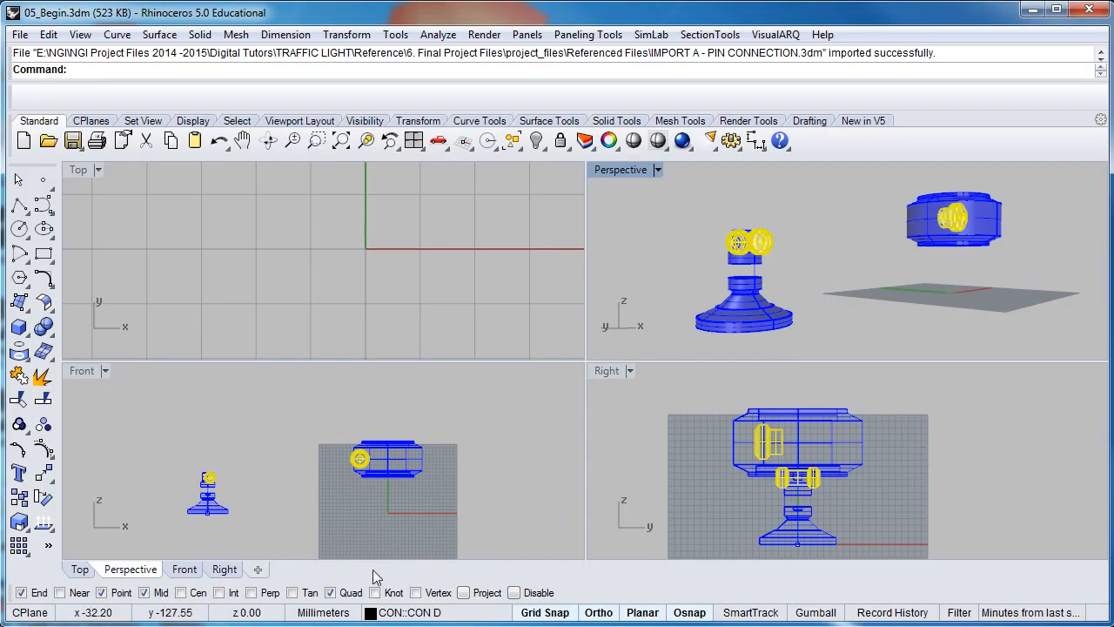
# Open the Layers panel listing CON A–D and TRAFFIC LIGHT, zoom onto the connector, and enlarge the panel
pyautogui.rightClick(394, 616)
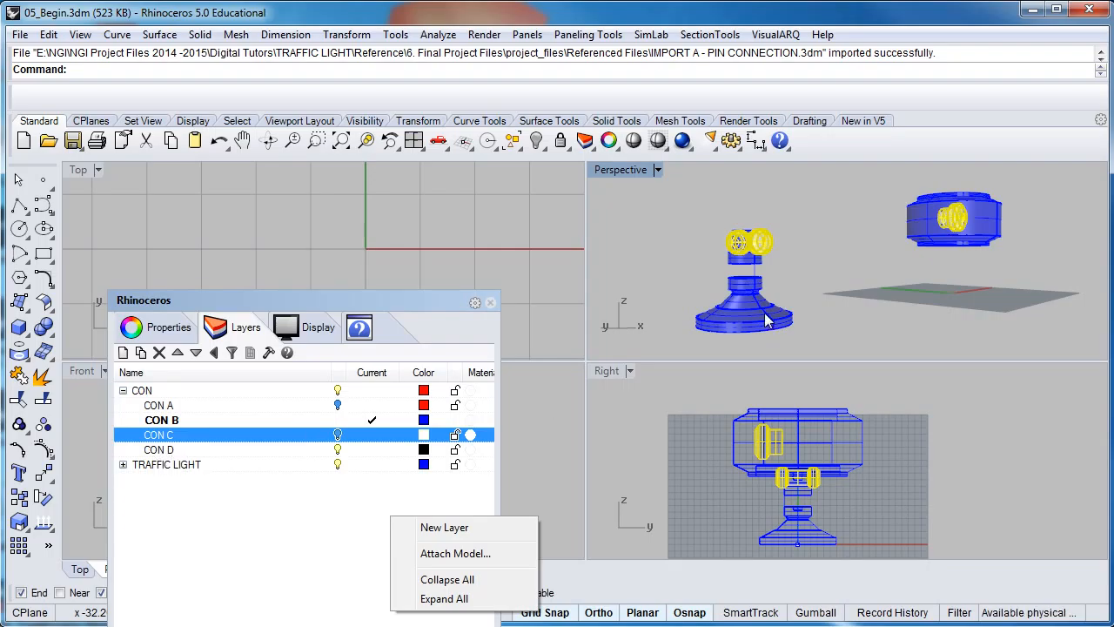
pyautogui.click(794, 283)
pyautogui.moveTo(806, 276); pyautogui.dragTo(692, 275, button='right')
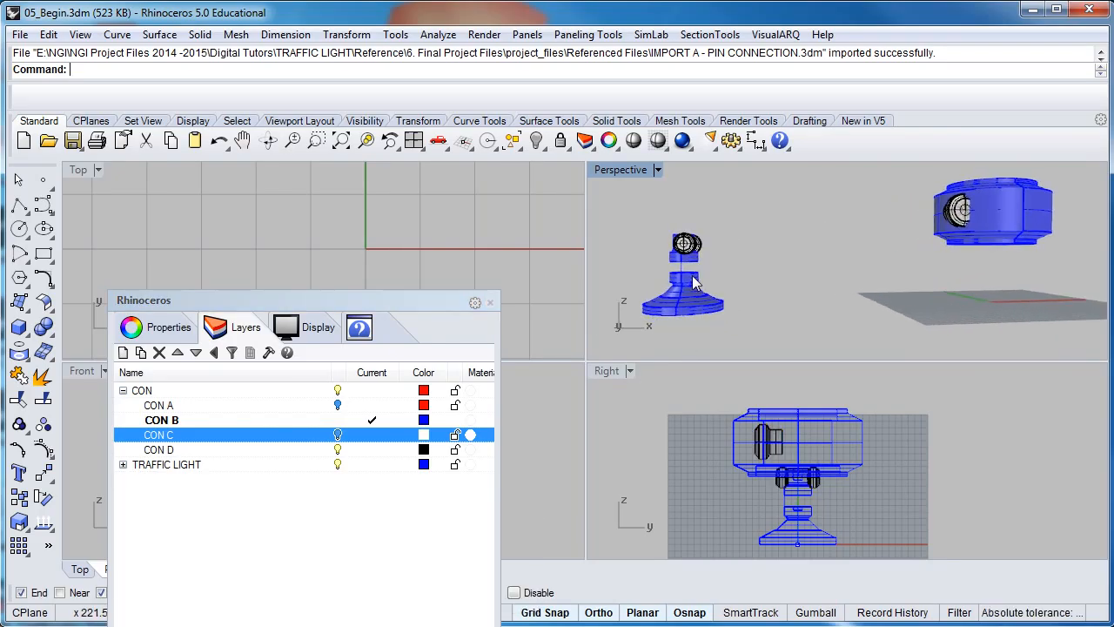
pyautogui.scroll(2, 678, 271)
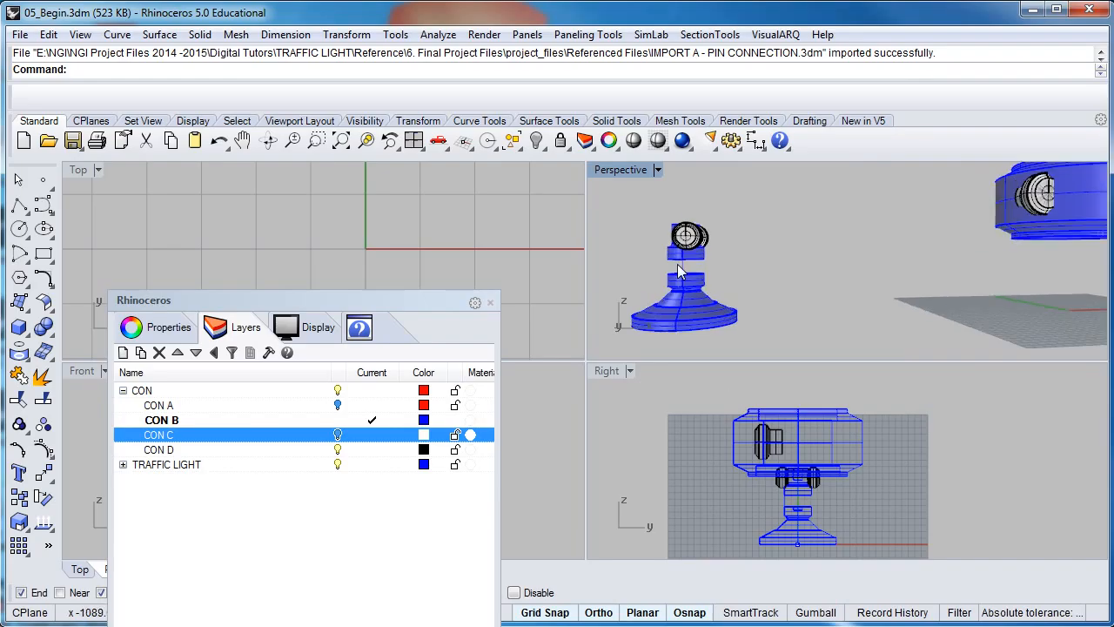
pyautogui.scroll(4, 679, 271)
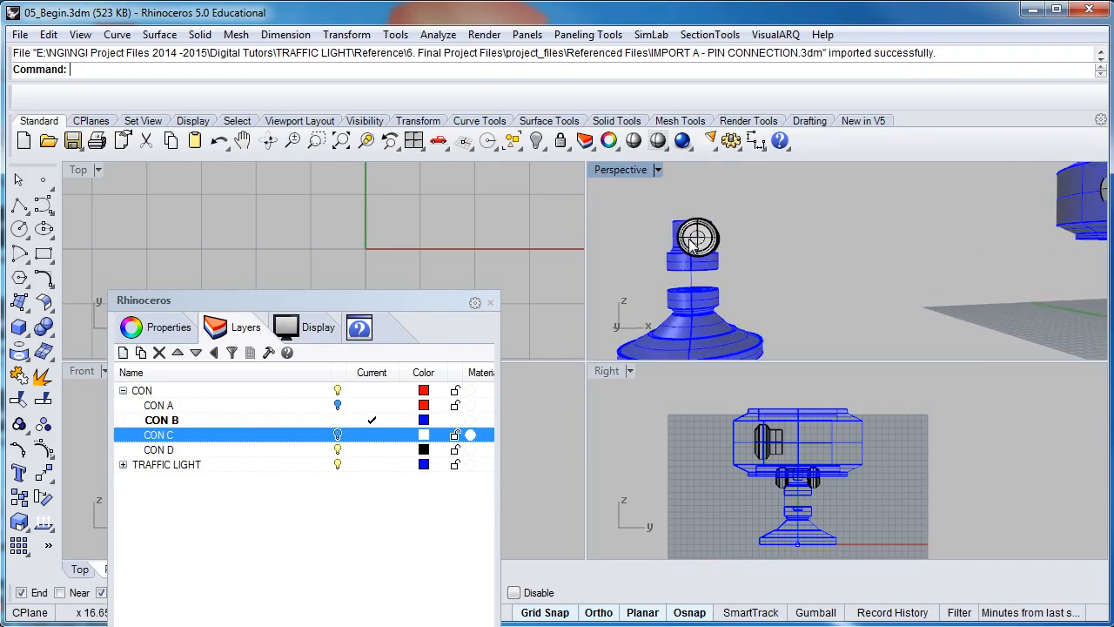
pyautogui.moveTo(703, 236); pyautogui.dragTo(702, 228, button='right')
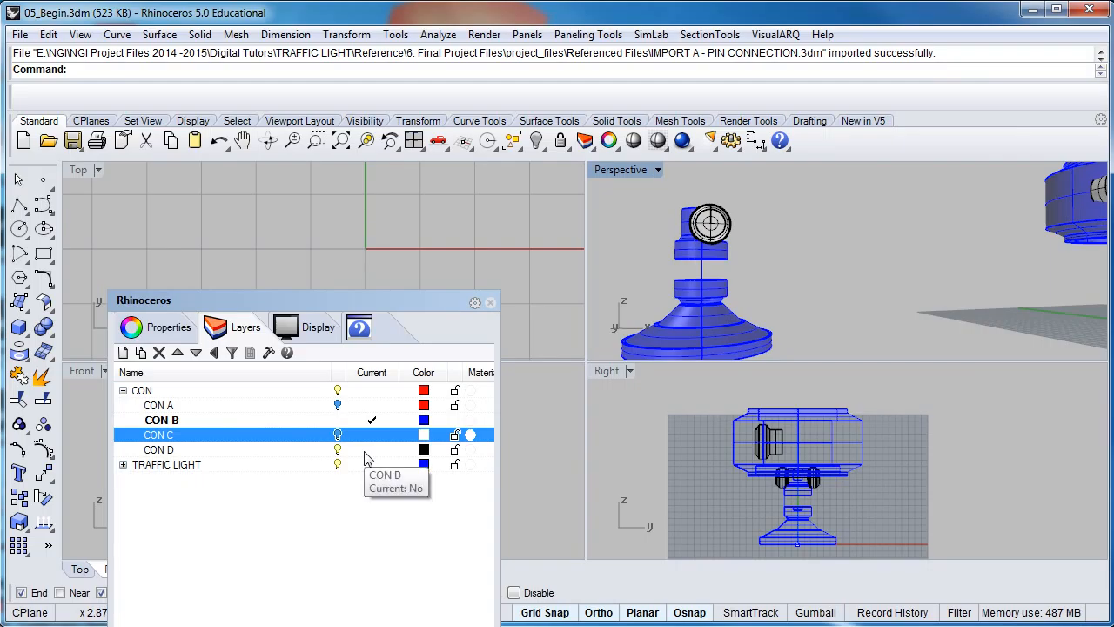
pyautogui.moveTo(433, 311); pyautogui.dragTo(440, 194)
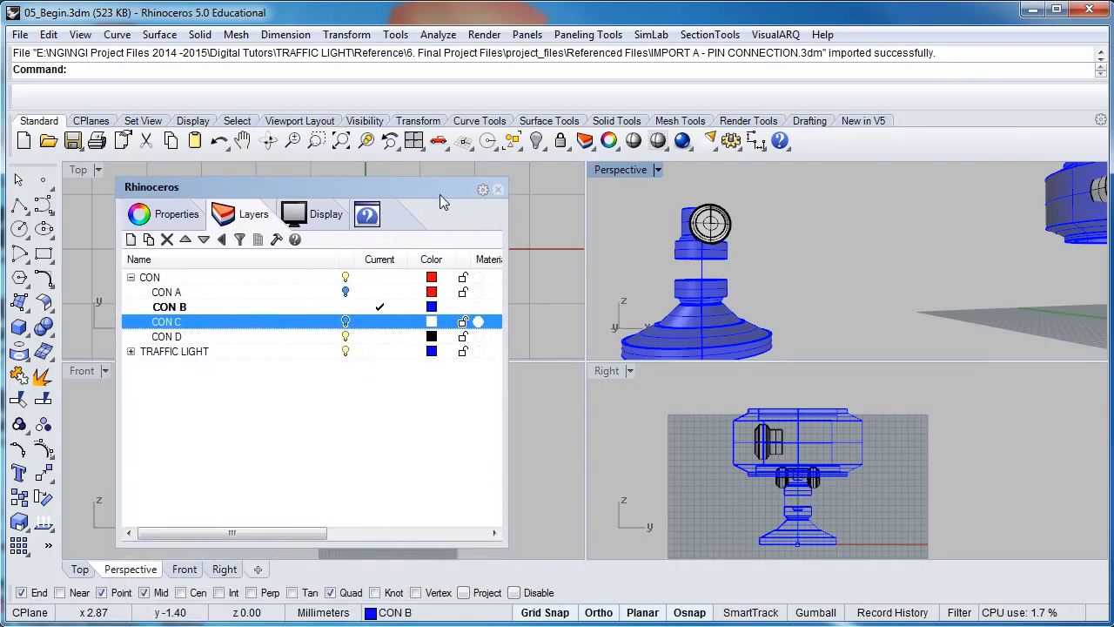
# Close the floating Layers panel, dismiss the Surface menu unused, and orbit Perspective slightly
pyautogui.click(498, 190)
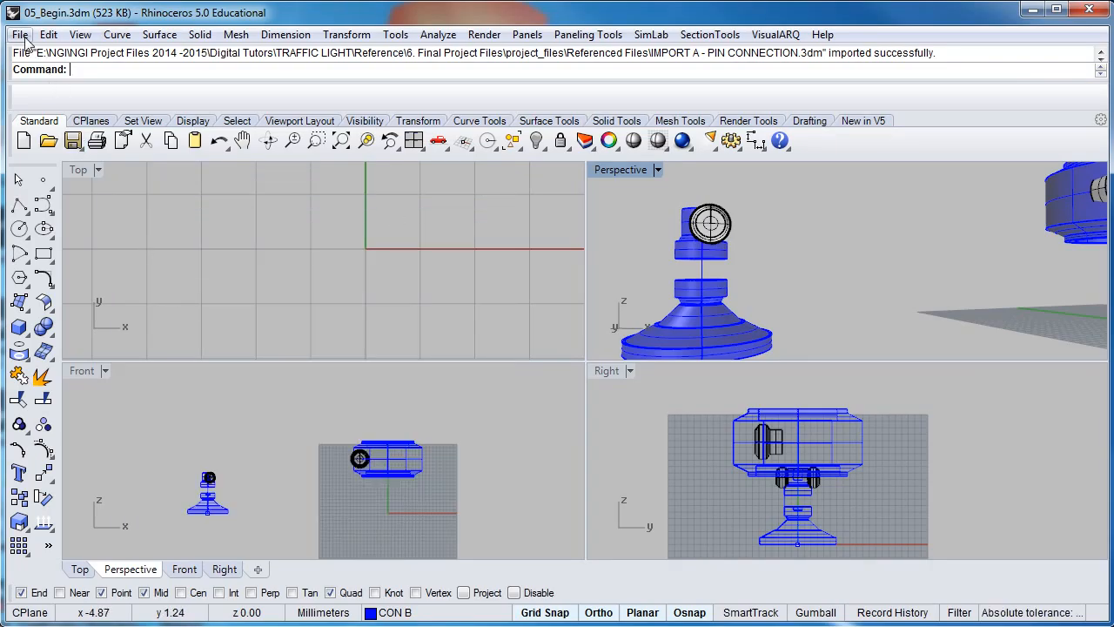
pyautogui.click(159, 35)
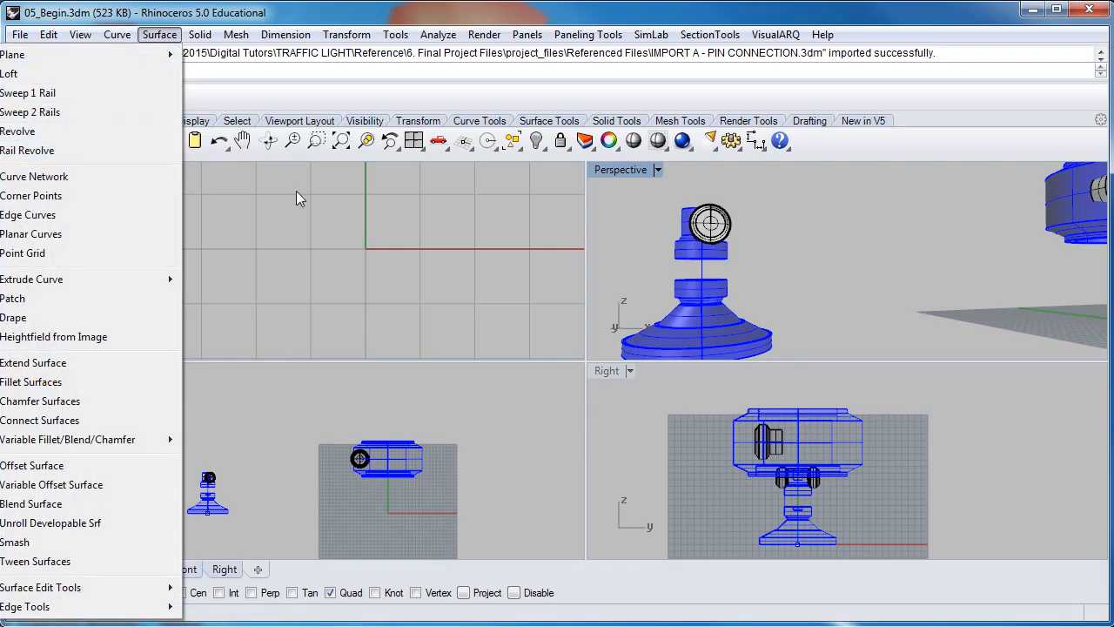
pyautogui.click(296, 245)
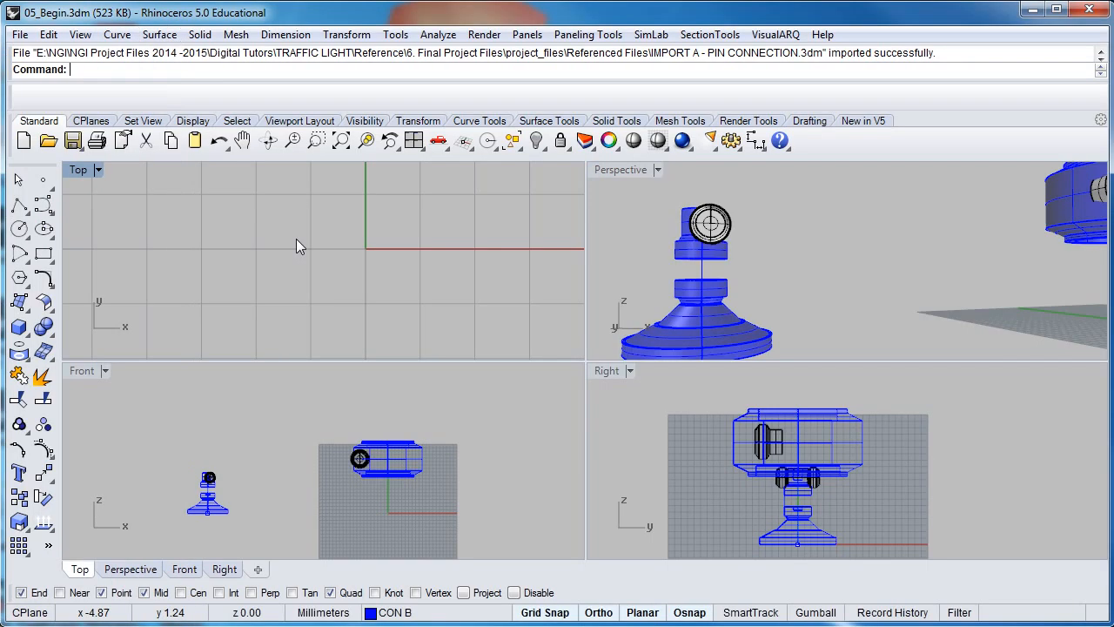
pyautogui.moveTo(742, 272); pyautogui.dragTo(708, 266, button='right')
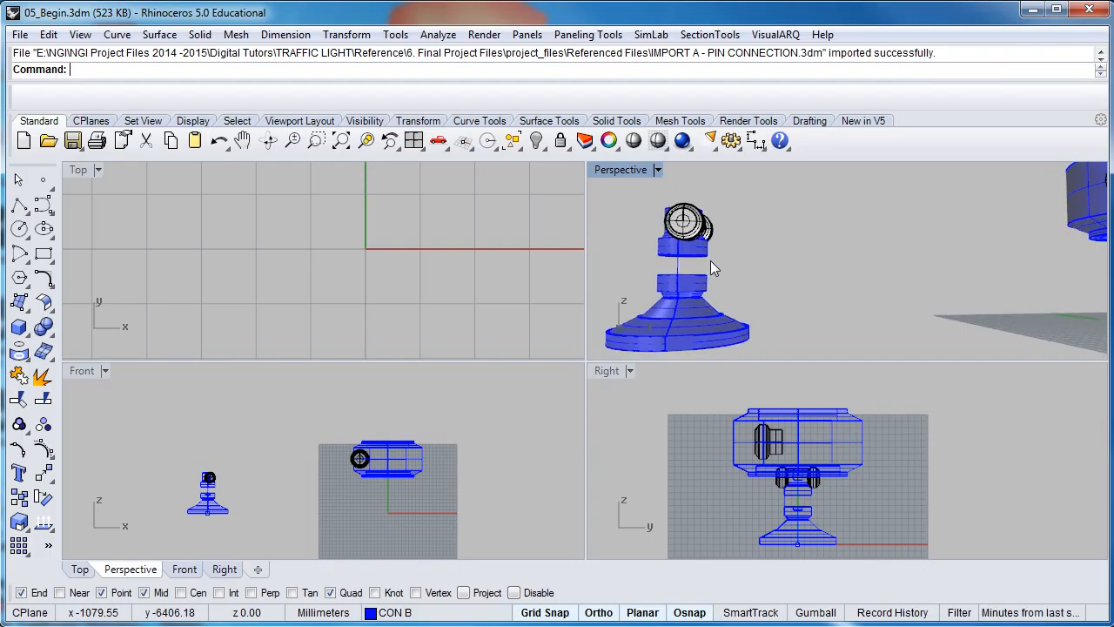